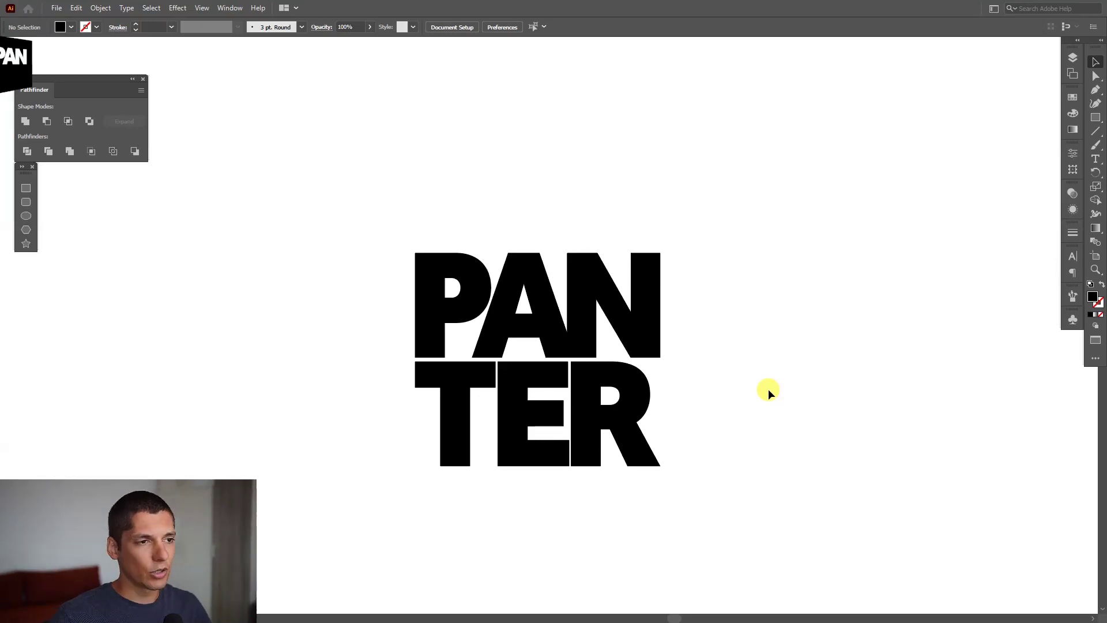
# - Select all of the PANTER lettering and duplicate it up and to the left on the artboard
pyautogui.moveTo(762, 461); pyautogui.dragTo(368, 297)
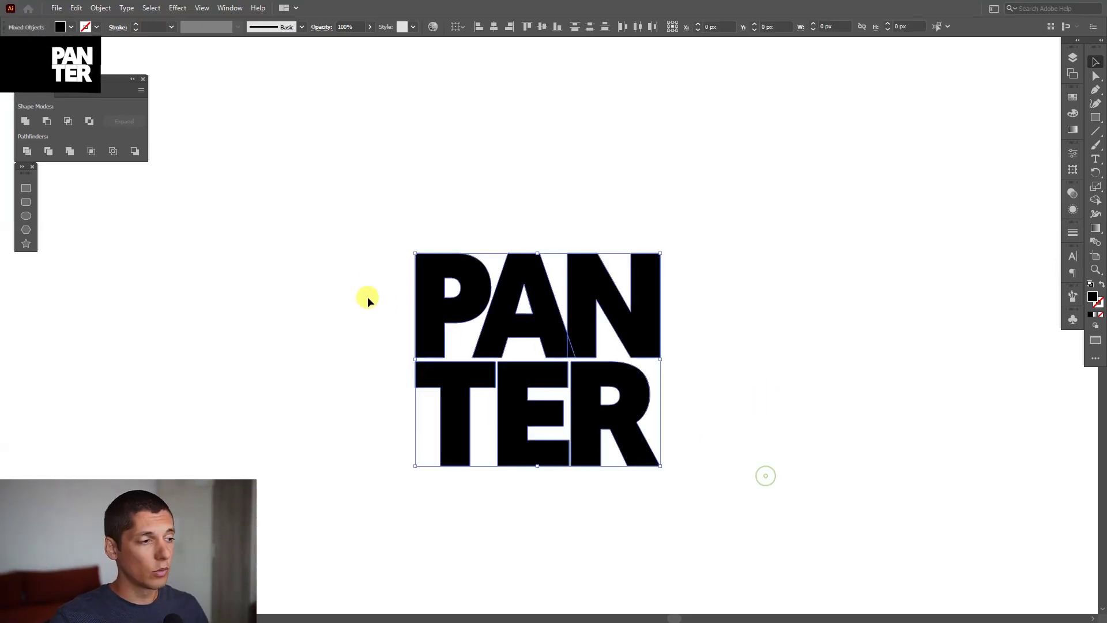
pyautogui.keyDown('alt'); pyautogui.click(571, 378); pyautogui.keyUp('alt')
pyautogui.scroll(1, 630, 365)
pyautogui.moveTo(630, 369); pyautogui.dragTo(254, 210)
pyautogui.scroll(-1, 742, 403)
pyautogui.press('alt')
pyautogui.click(425, 265)
# - Rotate the letters of PAN individually, tilting the P slightly counterclockwise and the A and N clockwise
pyautogui.scroll(4, 637, 349)
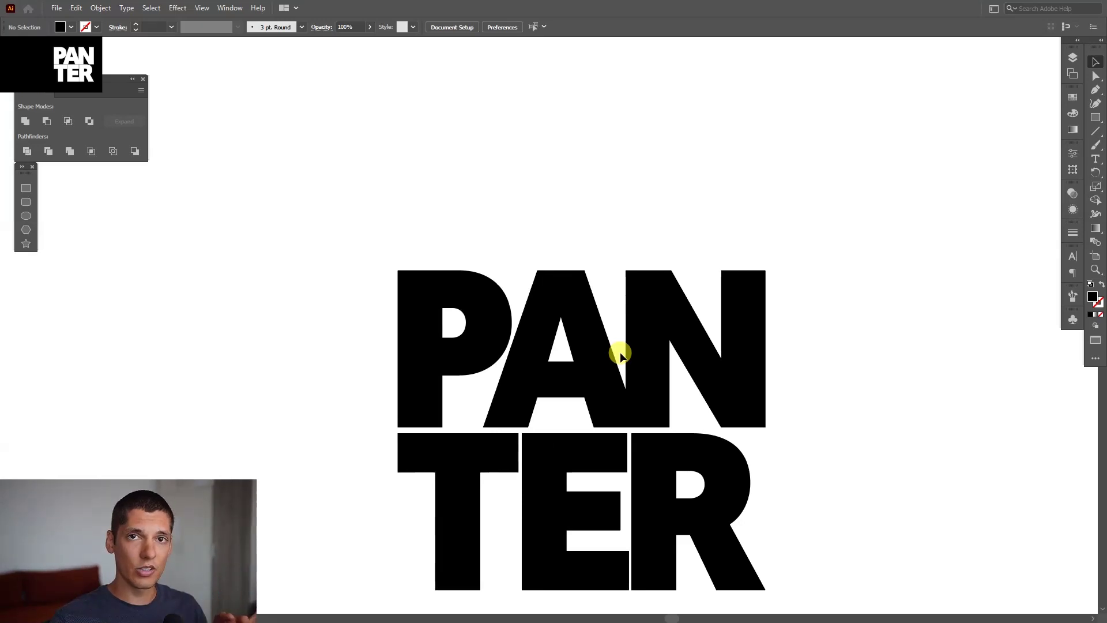
pyautogui.scroll(2, 621, 354)
pyautogui.click(400, 339)
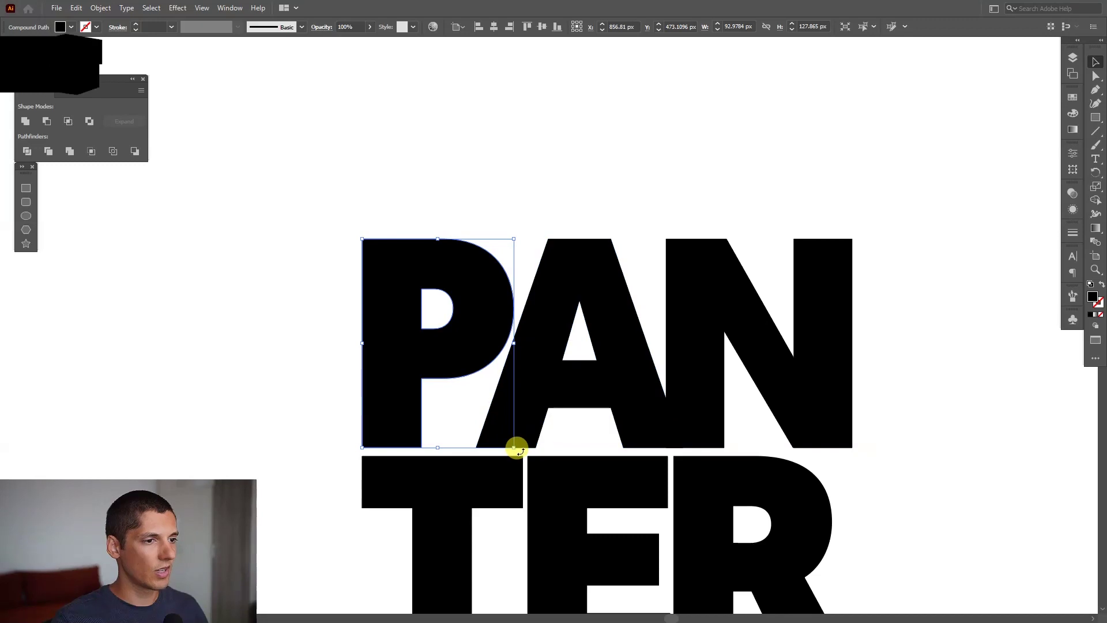
pyautogui.moveTo(514, 447); pyautogui.dragTo(536, 424)
pyautogui.click(650, 354)
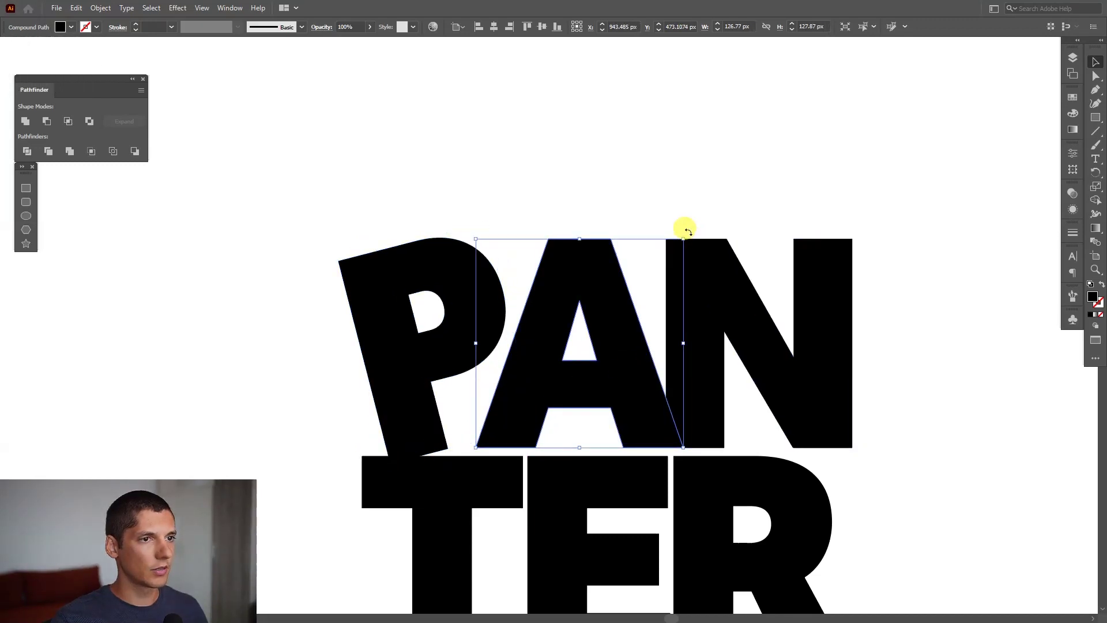
pyautogui.moveTo(688, 232); pyautogui.dragTo(699, 242)
pyautogui.click(819, 282)
pyautogui.moveTo(860, 236); pyautogui.dragTo(857, 264)
pyautogui.click(620, 300)
pyautogui.moveTo(699, 243); pyautogui.dragTo(713, 267)
pyautogui.moveTo(577, 403); pyautogui.dragTo(598, 293)
# - Rotate and reposition the letters of TER individually, tilting T and R clockwise and E counterclockwise
pyautogui.click(473, 386)
pyautogui.moveTo(548, 340)
pyautogui.mouseDown()
pyautogui.moveTo(525, 298)
pyautogui.moveTo(566, 348)
pyautogui.mouseUp()
pyautogui.moveTo(505, 375); pyautogui.dragTo(504, 391)
pyautogui.click(591, 406)
pyautogui.moveTo(696, 341); pyautogui.dragTo(675, 336)
pyautogui.moveTo(652, 369); pyautogui.dragTo(674, 397)
pyautogui.moveTo(736, 404); pyautogui.dragTo(772, 413)
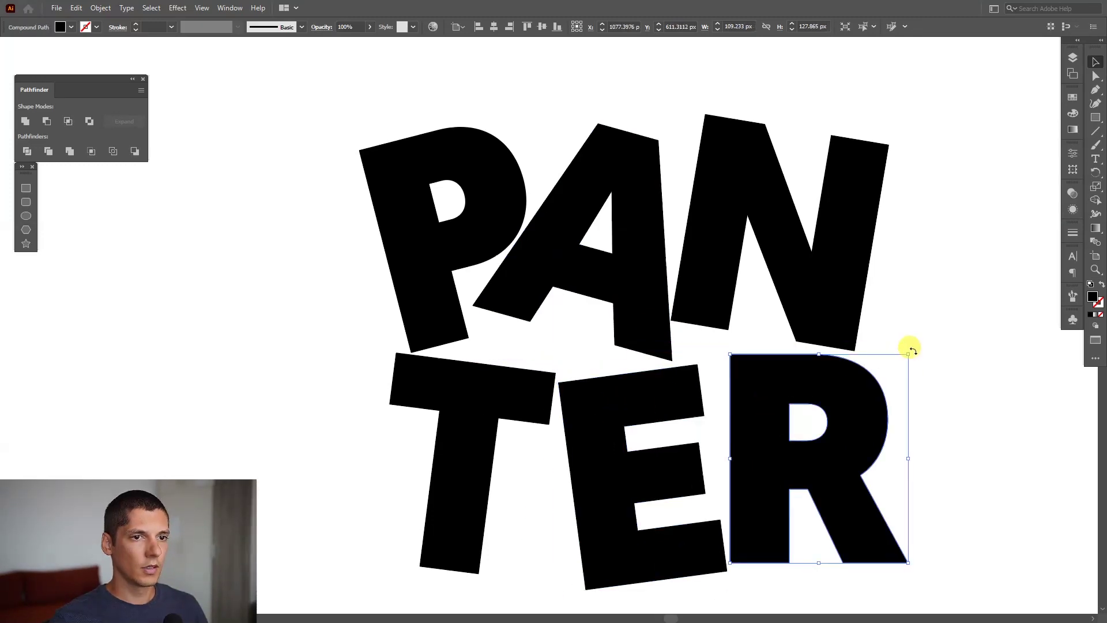
pyautogui.moveTo(913, 350); pyautogui.dragTo(931, 369)
pyautogui.moveTo(786, 473)
pyautogui.mouseDown()
pyautogui.moveTo(794, 465)
pyautogui.moveTo(795, 477)
pyautogui.mouseUp()
pyautogui.click(924, 346)
# - Select the whole tilted PANTER lettering and move it below the straight original lettering
pyautogui.scroll(-3, 922, 342)
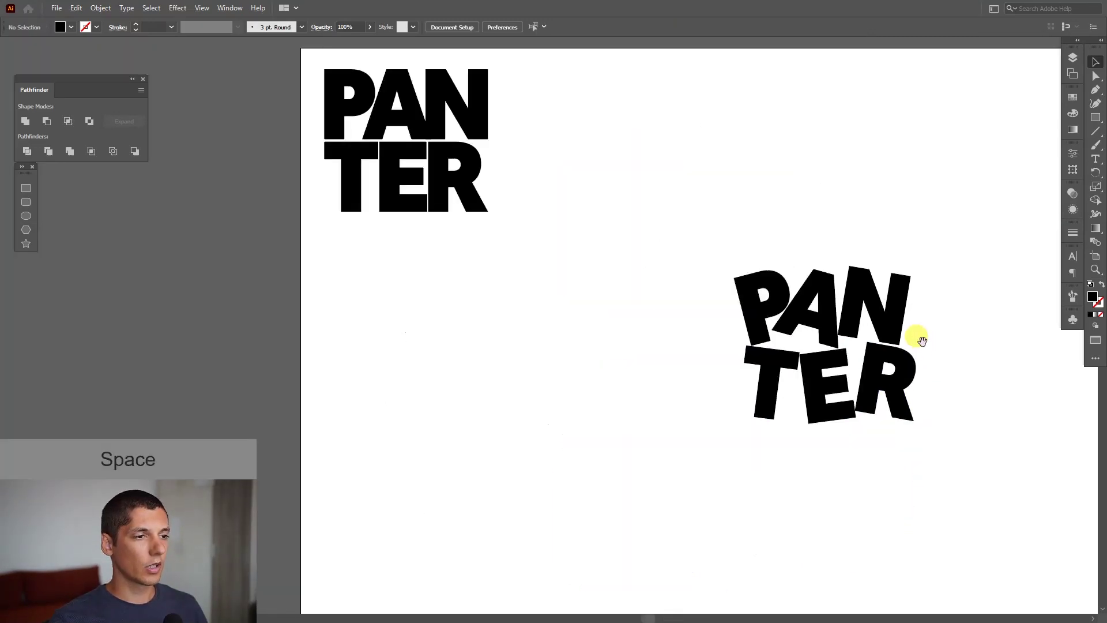
pyautogui.moveTo(922, 341); pyautogui.dragTo(789, 438)
pyautogui.moveTo(830, 533); pyautogui.dragTo(818, 469)
pyautogui.moveTo(817, 469); pyautogui.dragTo(579, 294)
pyautogui.moveTo(750, 361); pyautogui.dragTo(362, 410)
# - Copy the P from the straight lettering into empty artboard space and duplicate that P horizontally to its right
pyautogui.click(217, 138)
pyautogui.moveTo(216, 143); pyautogui.dragTo(574, 248)
pyautogui.scroll(4, 741, 166)
pyautogui.press('space')
pyautogui.scroll(-3, 390, 237)
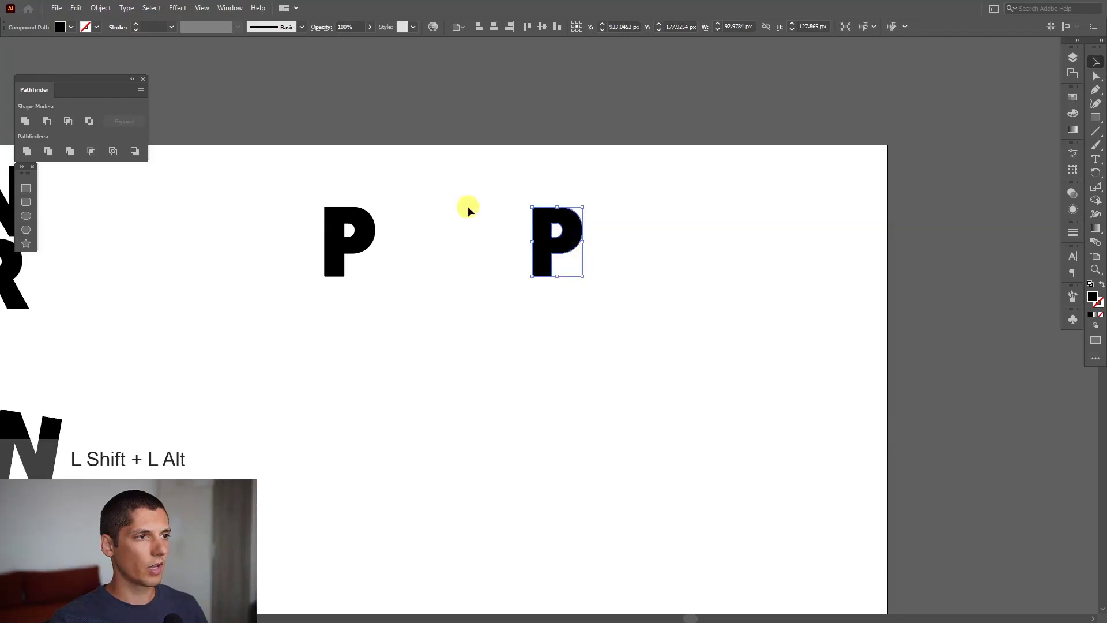
pyautogui.scroll(2, 467, 211)
pyautogui.click(467, 213)
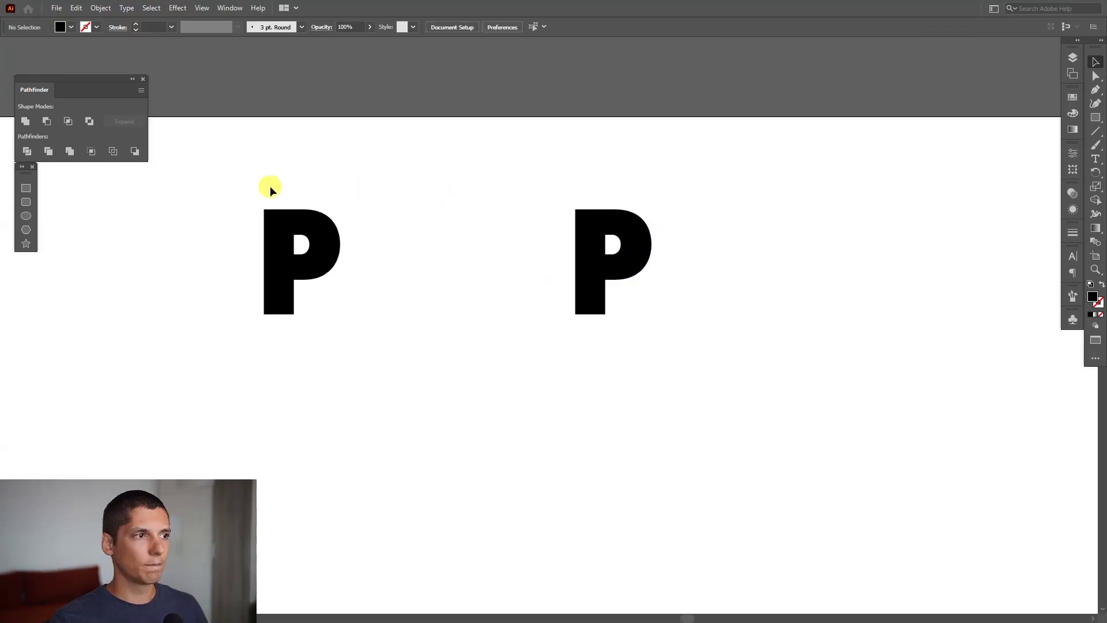
# - Give both separate P letters a black stroke
pyautogui.moveTo(269, 186); pyautogui.dragTo(832, 306)
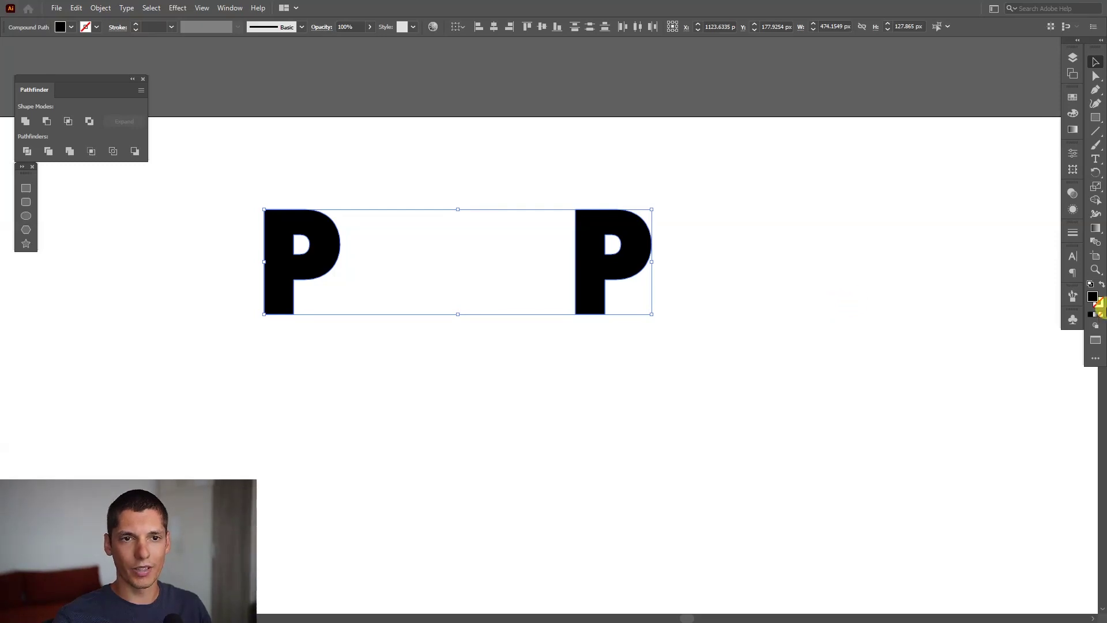
pyautogui.click(1097, 305)
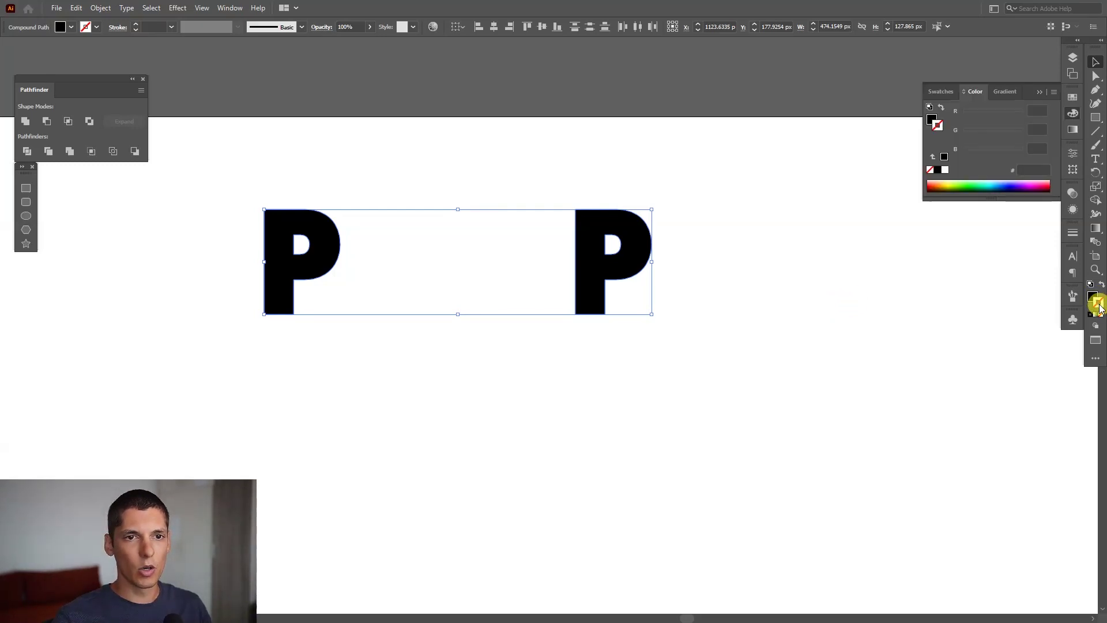
pyautogui.click(938, 170)
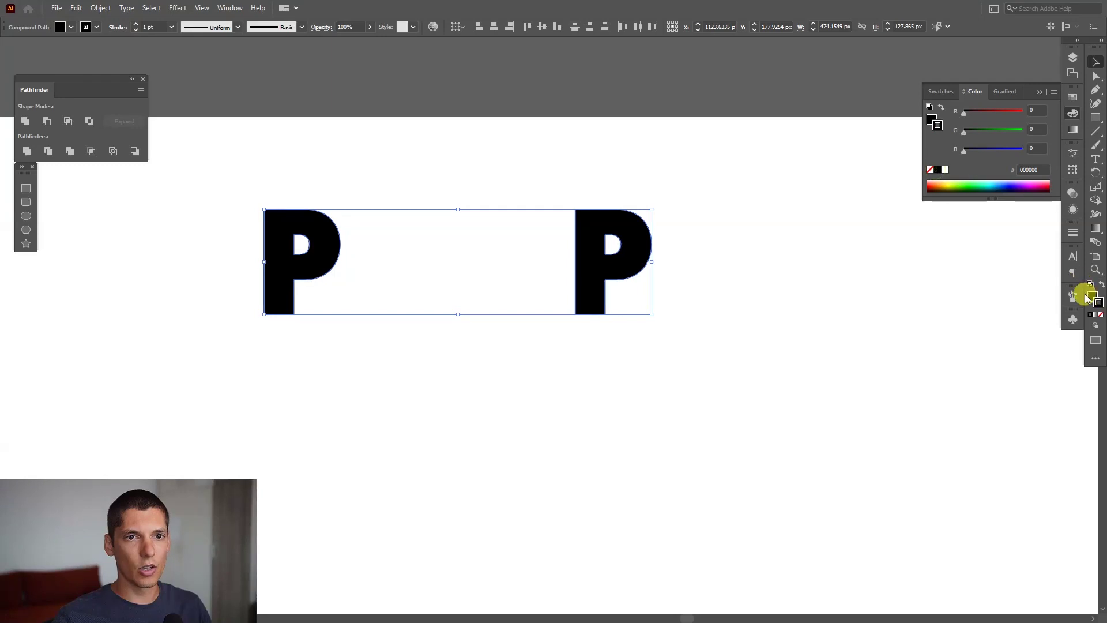
# - Fill the right-hand P with the bright cyan swatch
pyautogui.click(738, 350)
pyautogui.moveTo(749, 361); pyautogui.dragTo(520, 208)
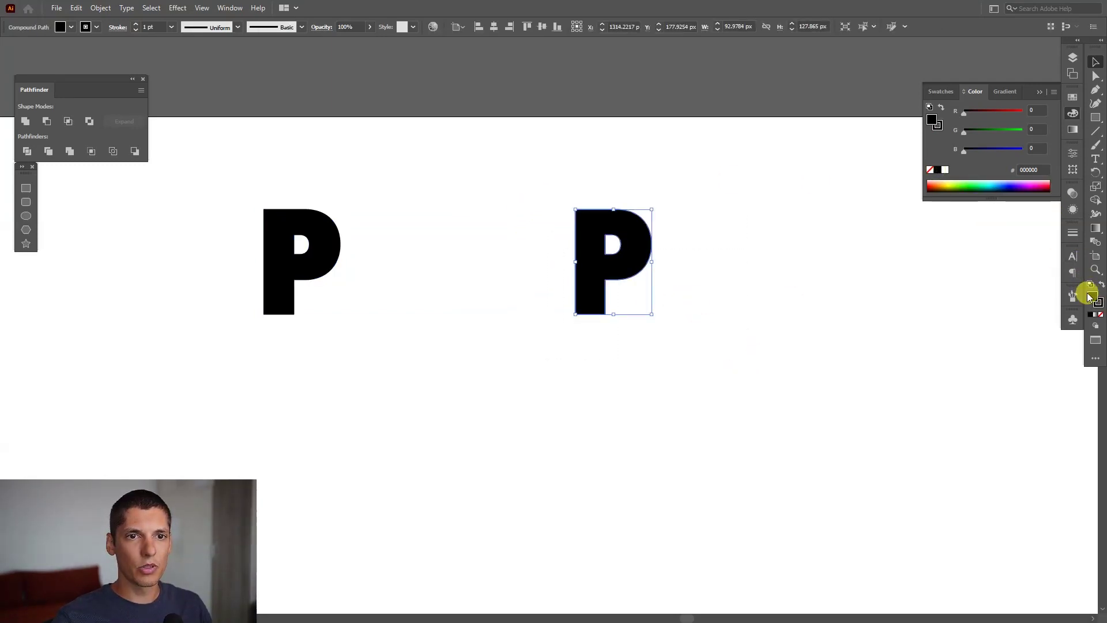
pyautogui.click(1076, 101)
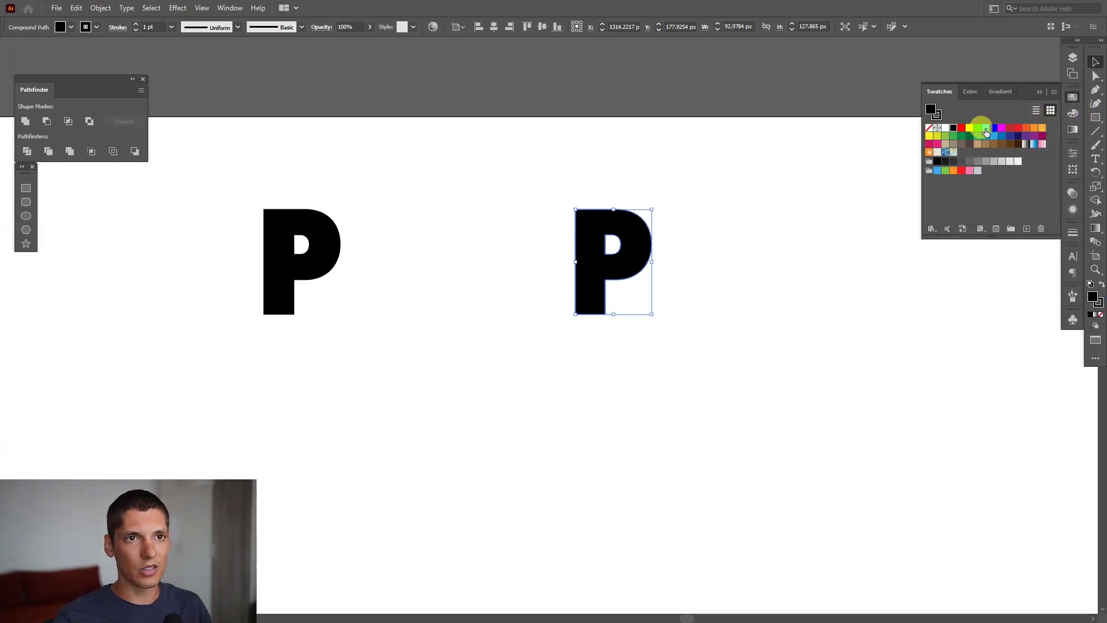
pyautogui.click(986, 129)
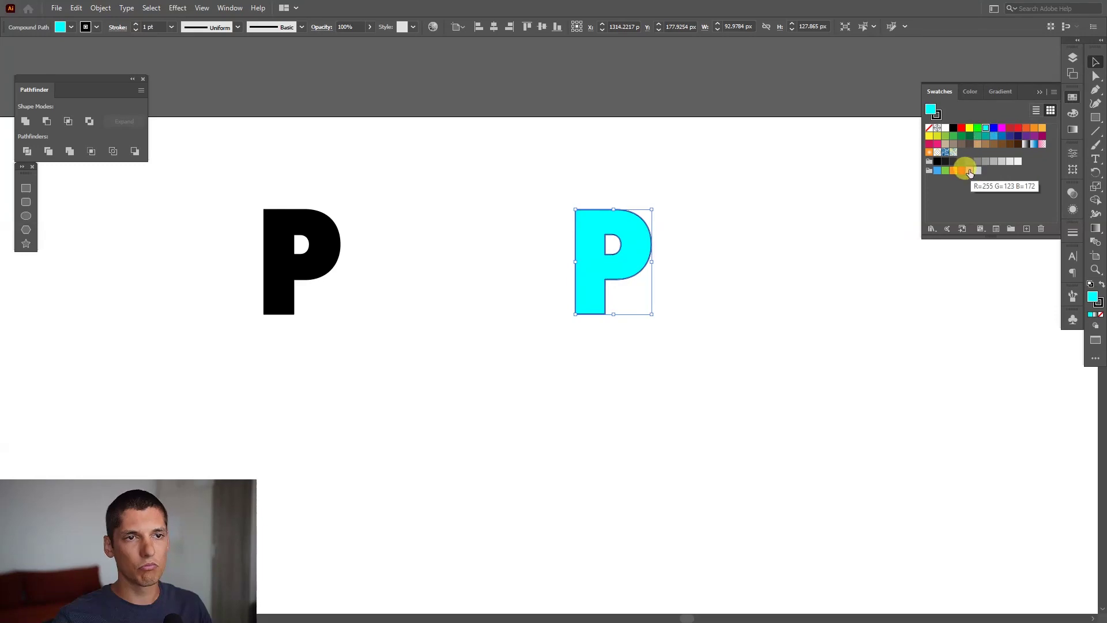
# - Fill the left-hand P with the pink swatch
pyautogui.click(707, 169)
pyautogui.moveTo(394, 161); pyautogui.dragTo(272, 324)
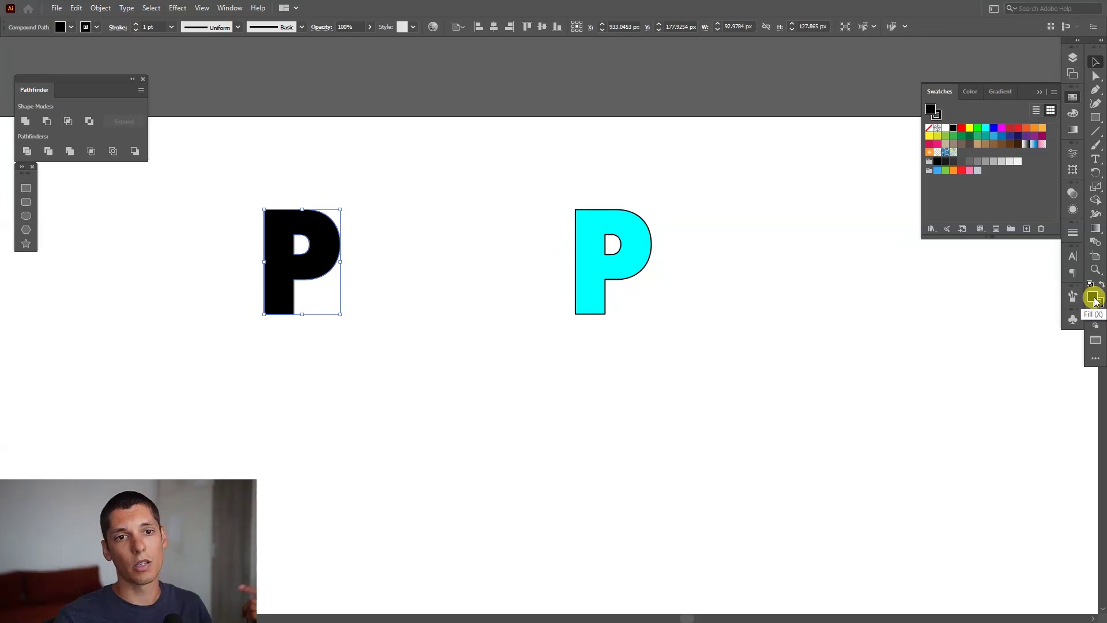
pyautogui.click(937, 143)
pyautogui.click(736, 299)
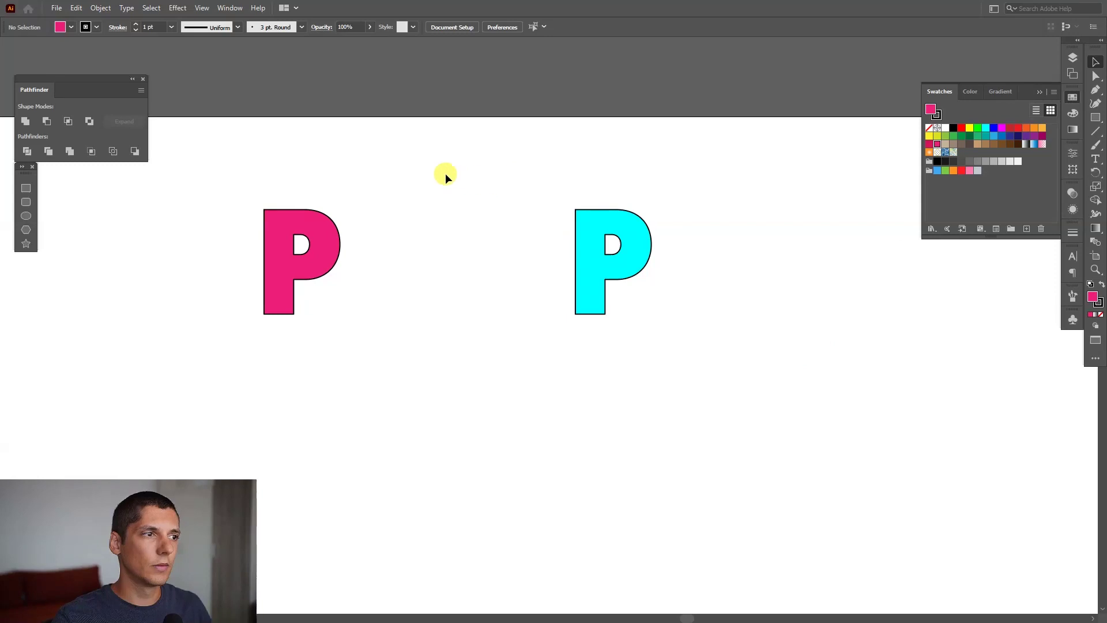
# - Make a blend between the pink and cyan P letters and shift the blended object slightly to the right
pyautogui.moveTo(263, 164); pyautogui.dragTo(871, 372)
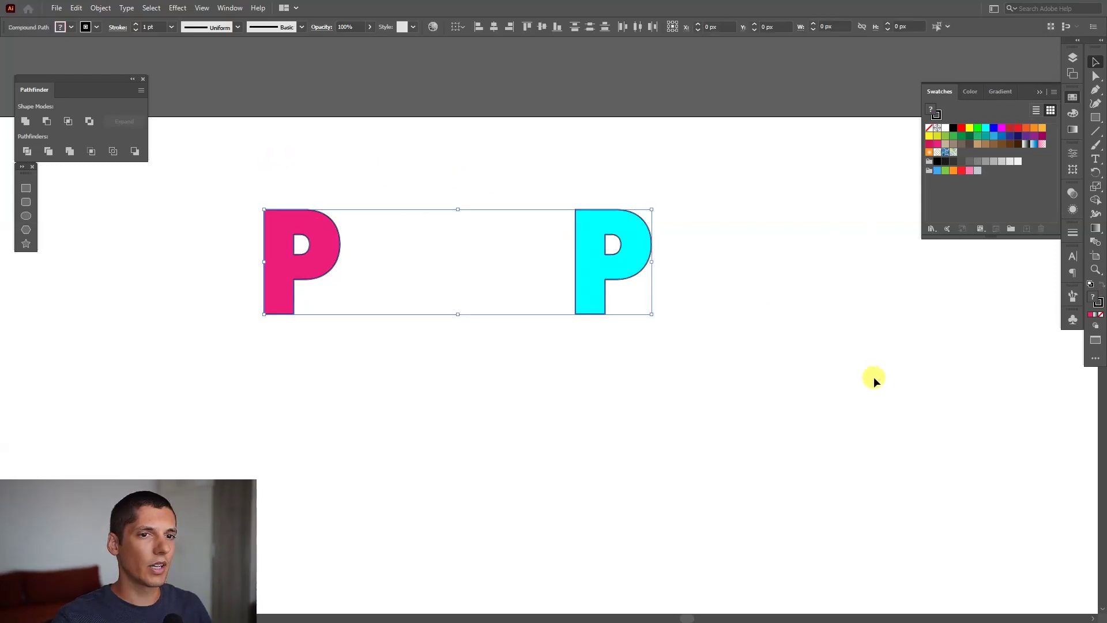
pyautogui.click(101, 8)
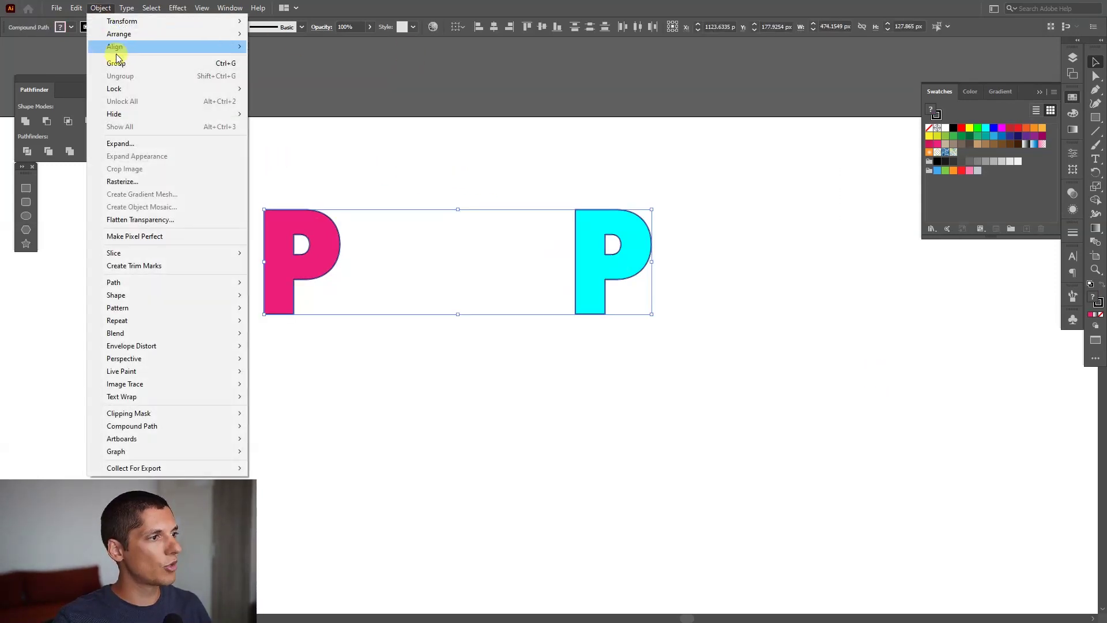
pyautogui.moveTo(167, 332)
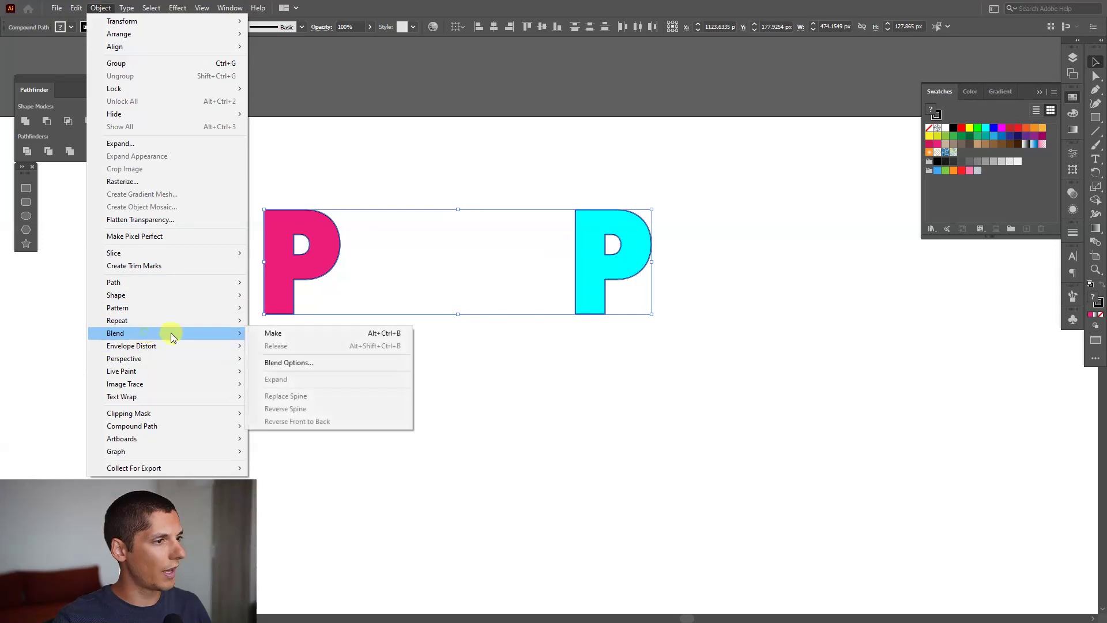
pyautogui.click(275, 333)
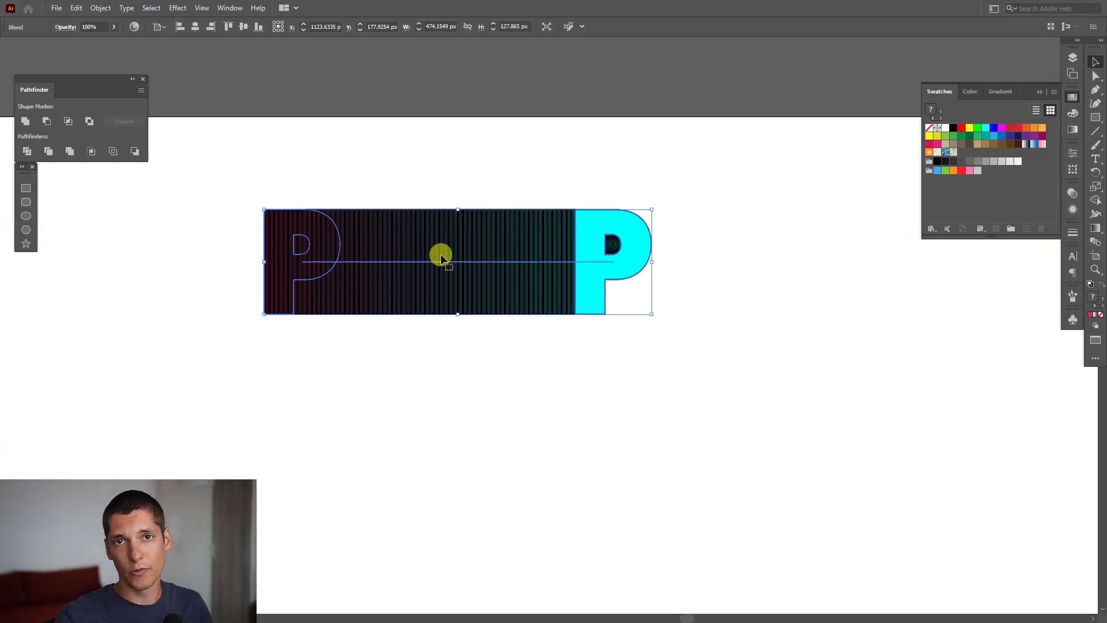
pyautogui.moveTo(454, 266); pyautogui.dragTo(525, 262)
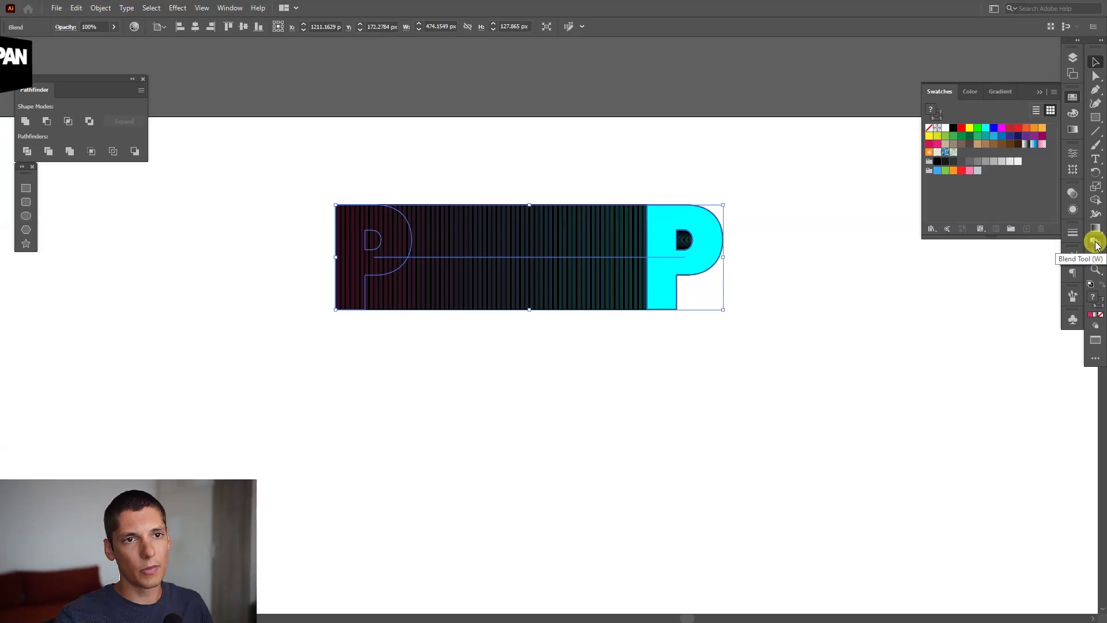
# - Set the blend's spacing to Specified Steps with 12 steps
pyautogui.doubleClick(1096, 243)
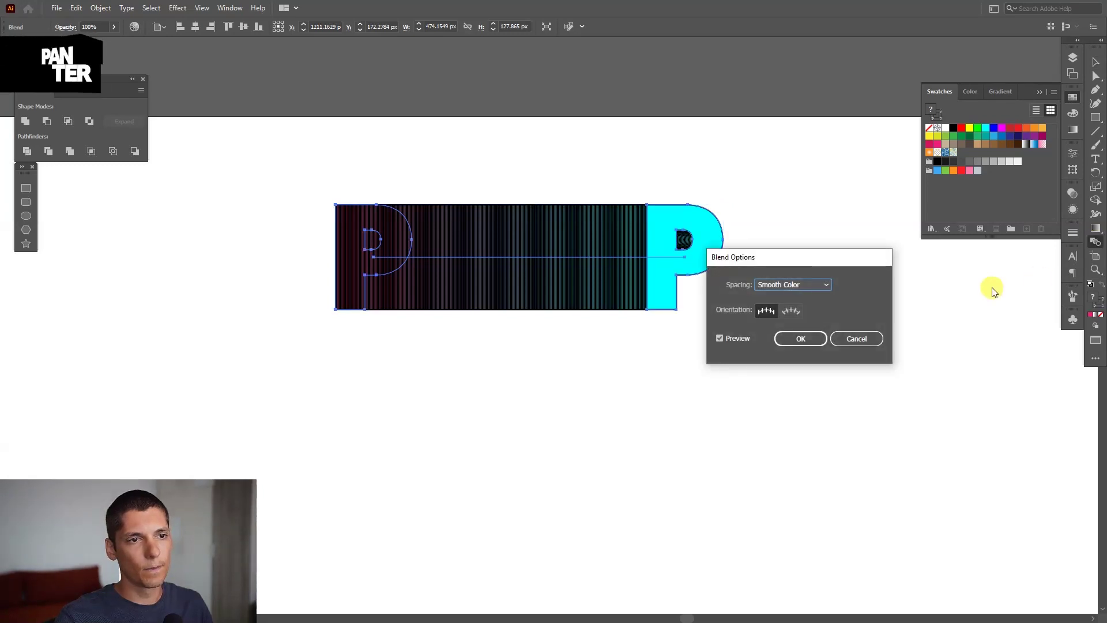
pyautogui.click(793, 284)
pyautogui.click(797, 303)
pyautogui.hotkey('shift', 'Down')
pyautogui.hotkey('shift', 'Down')
pyautogui.hotkey('shift', 'Down')
pyautogui.hotkey('shift', 'Down')
pyautogui.hotkey('shift', 'Down')
pyautogui.hotkey('shift', 'Down')
pyautogui.hotkey('shift', 'Down')
pyautogui.hotkey('shift', 'Down')
pyautogui.hotkey('shift', 'Down')
pyautogui.hotkey('shift', 'Down')
pyautogui.hotkey('shift', 'Down')
pyautogui.hotkey('shift', 'Down')
pyautogui.hotkey('shift', 'Down')
pyautogui.hotkey('shift', 'Down')
pyautogui.hotkey('shift', 'Down')
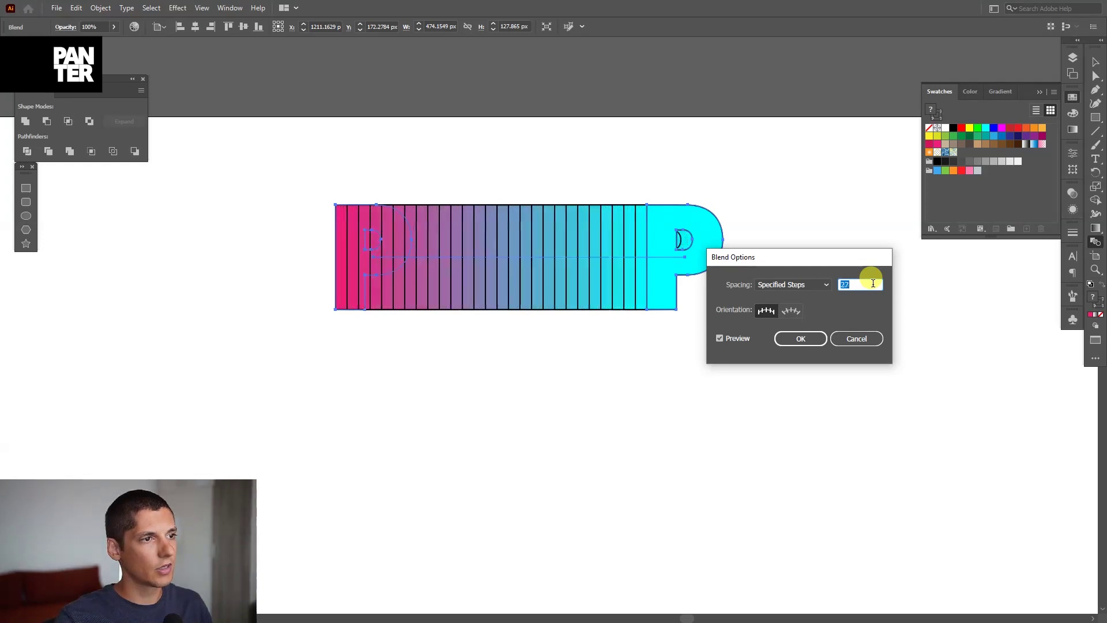
pyautogui.write('13')
pyautogui.press('Tab')
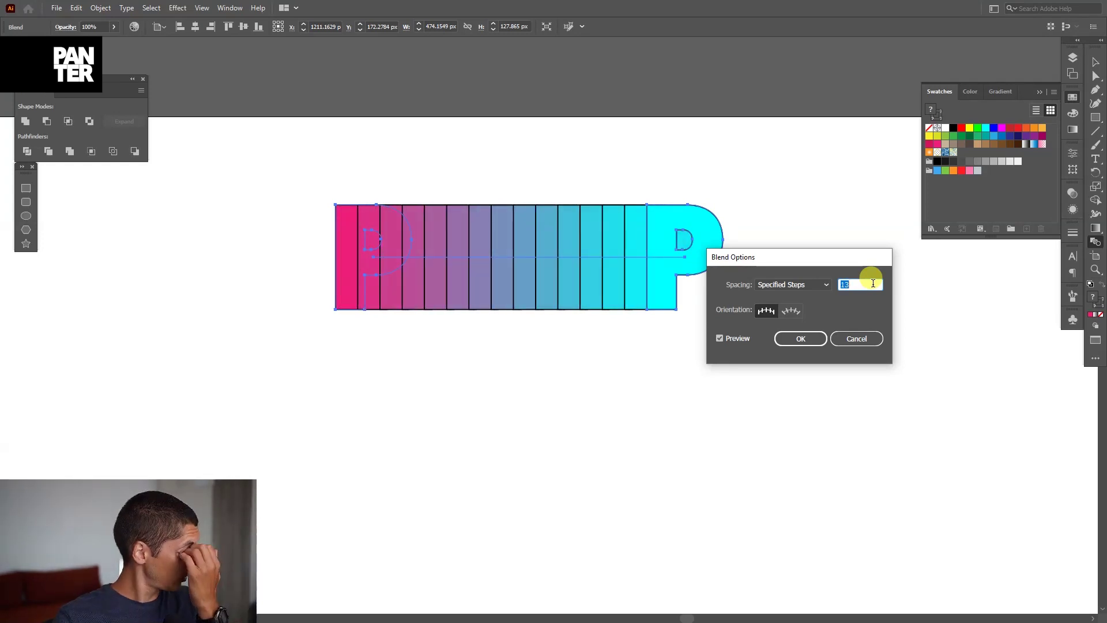
pyautogui.press('Up')
pyautogui.press('Up')
pyautogui.press('Down')
pyautogui.press('Down')
pyautogui.press('Down')
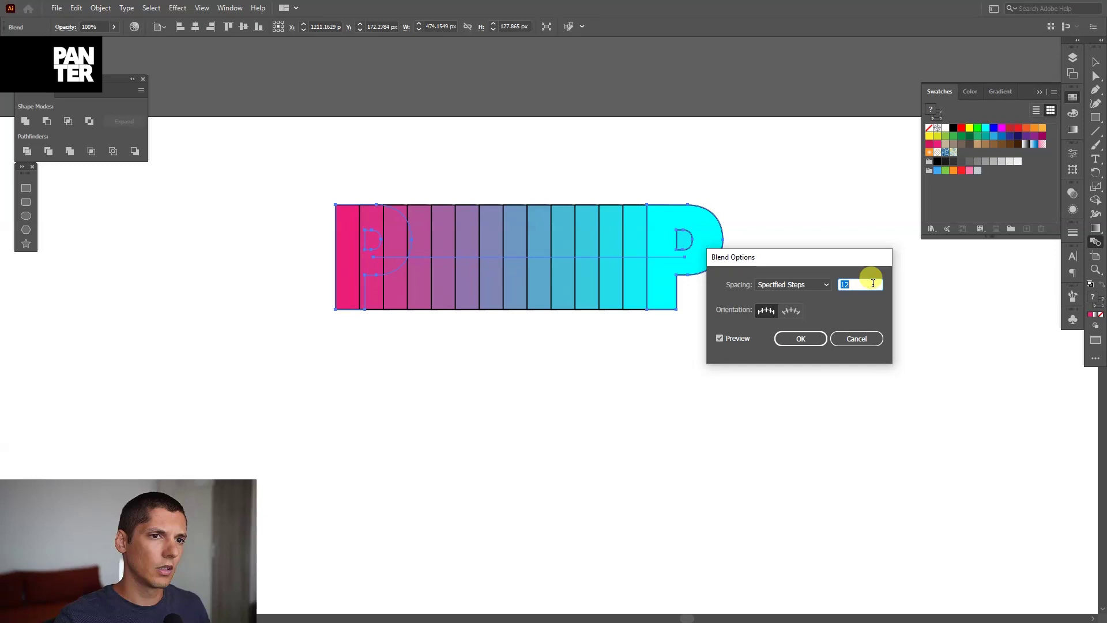
pyautogui.click(788, 345)
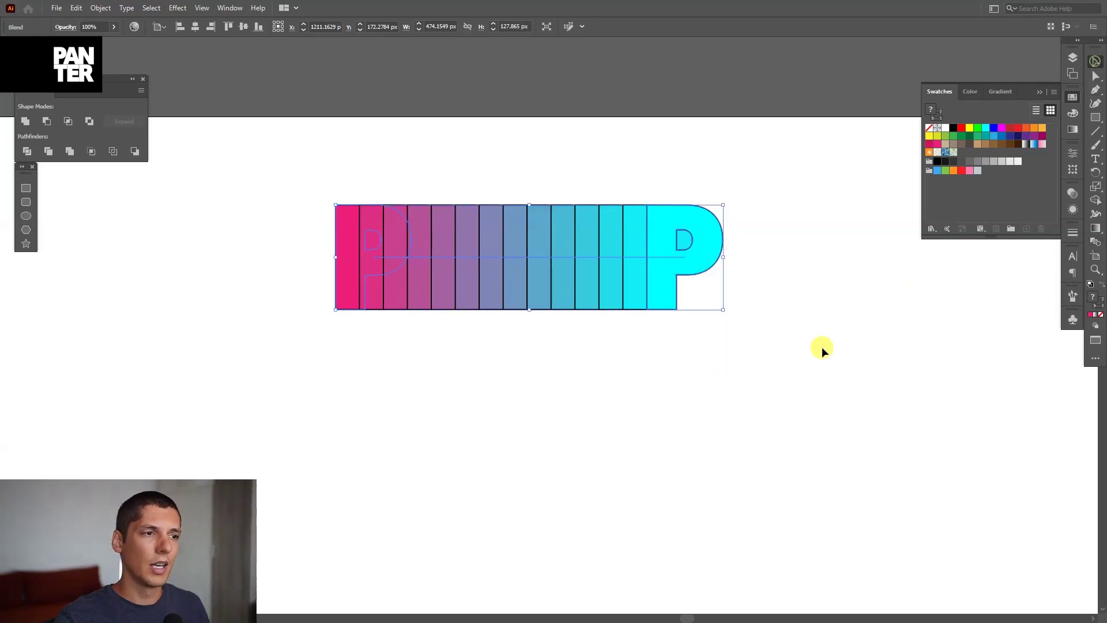
pyautogui.click(822, 347)
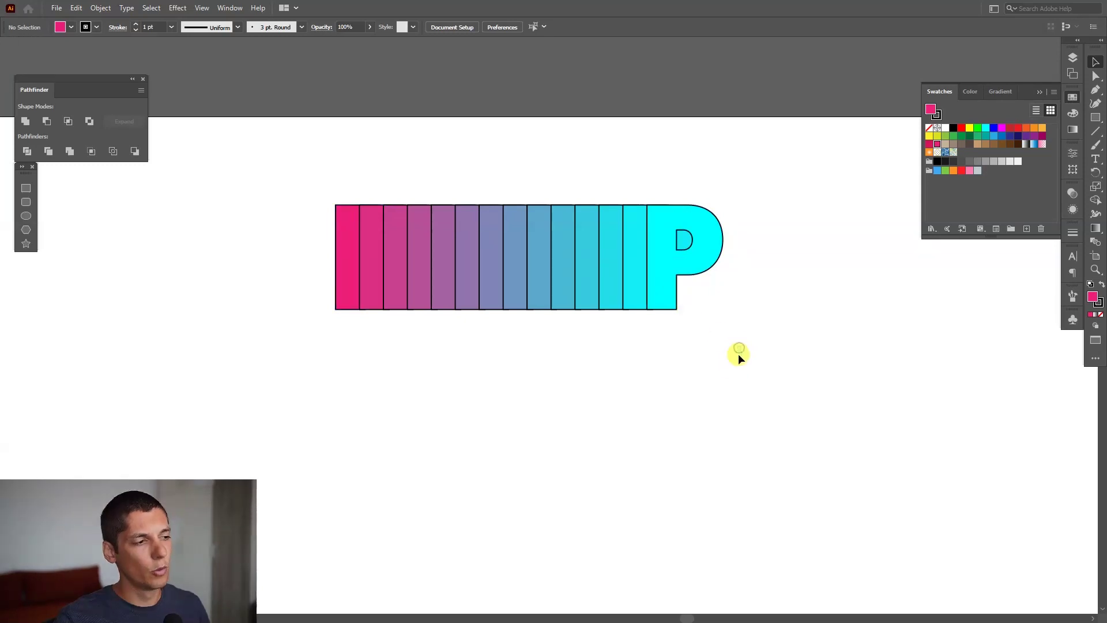
# - Move the blended P object a little up and to the left on the artboard
pyautogui.press('space')
pyautogui.moveTo(713, 354); pyautogui.dragTo(713, 349)
pyautogui.click(596, 258)
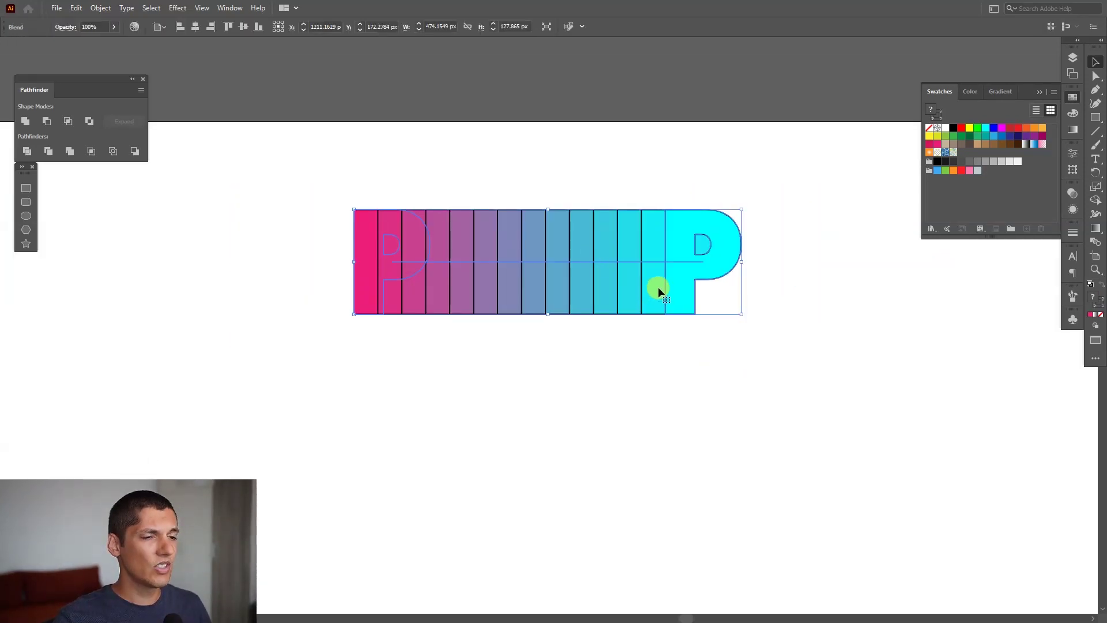
pyautogui.moveTo(658, 286); pyautogui.dragTo(621, 262)
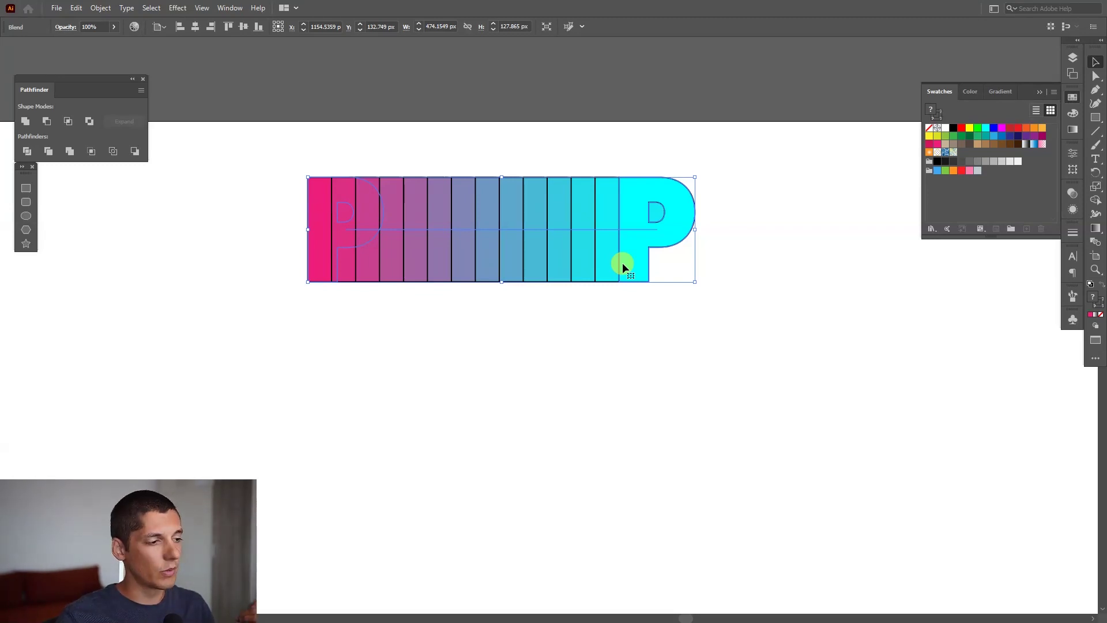
pyautogui.click(695, 408)
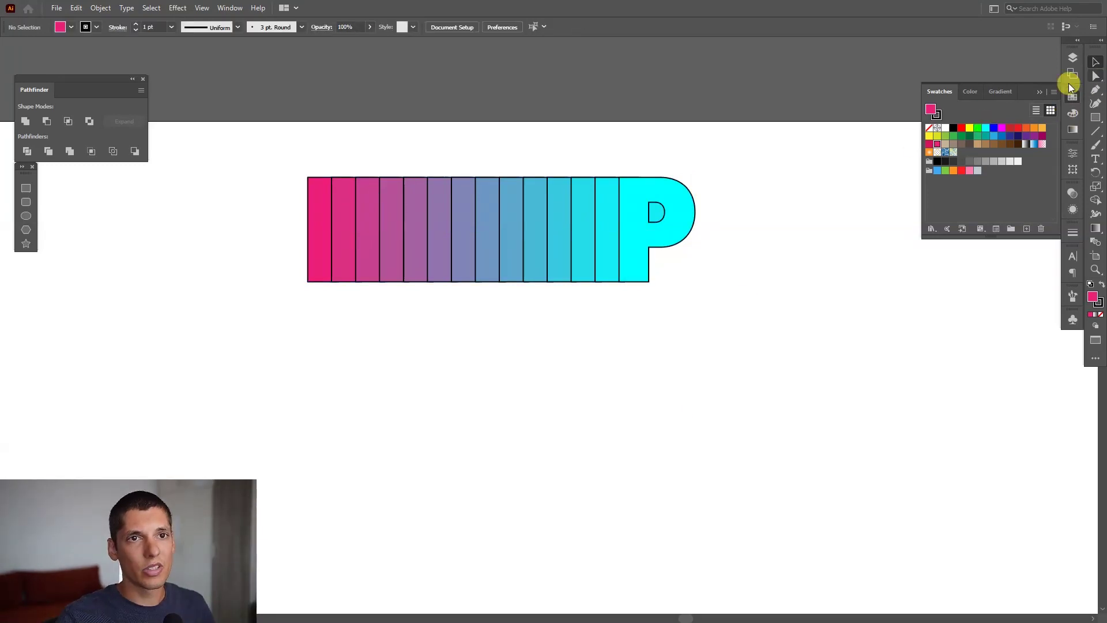
# - Convert the anchor point at the pink end of the blend's spine to smooth
pyautogui.click(1039, 93)
pyautogui.moveTo(1096, 80); pyautogui.dragTo(1004, 75)
pyautogui.scroll(2, 501, 178)
pyautogui.moveTo(486, 279); pyautogui.dragTo(520, 206)
pyautogui.click(237, 214)
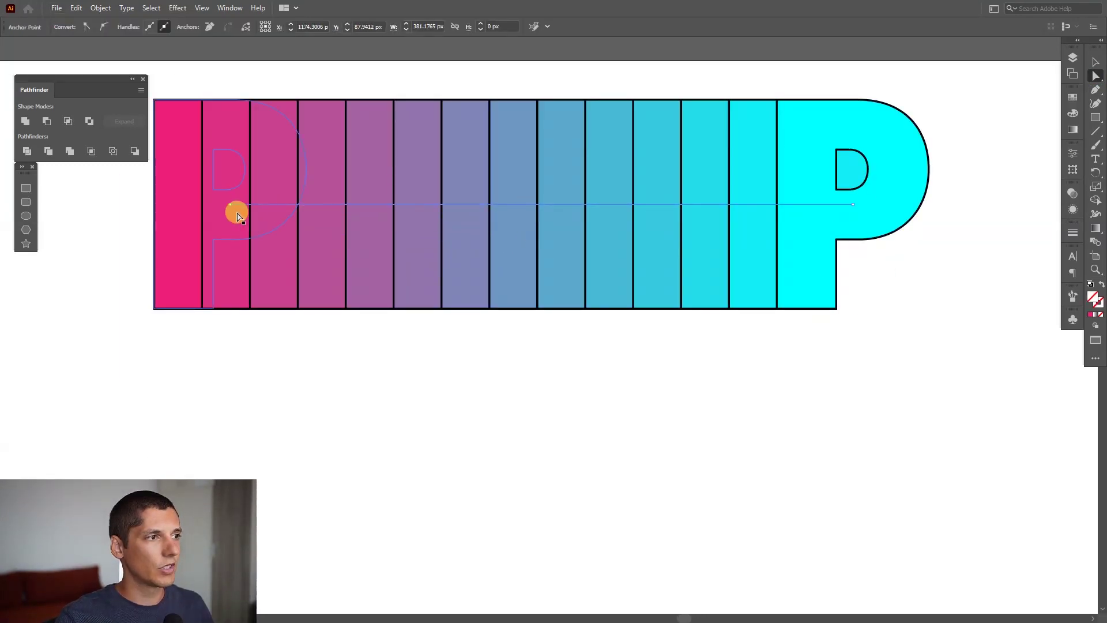
pyautogui.click(231, 207)
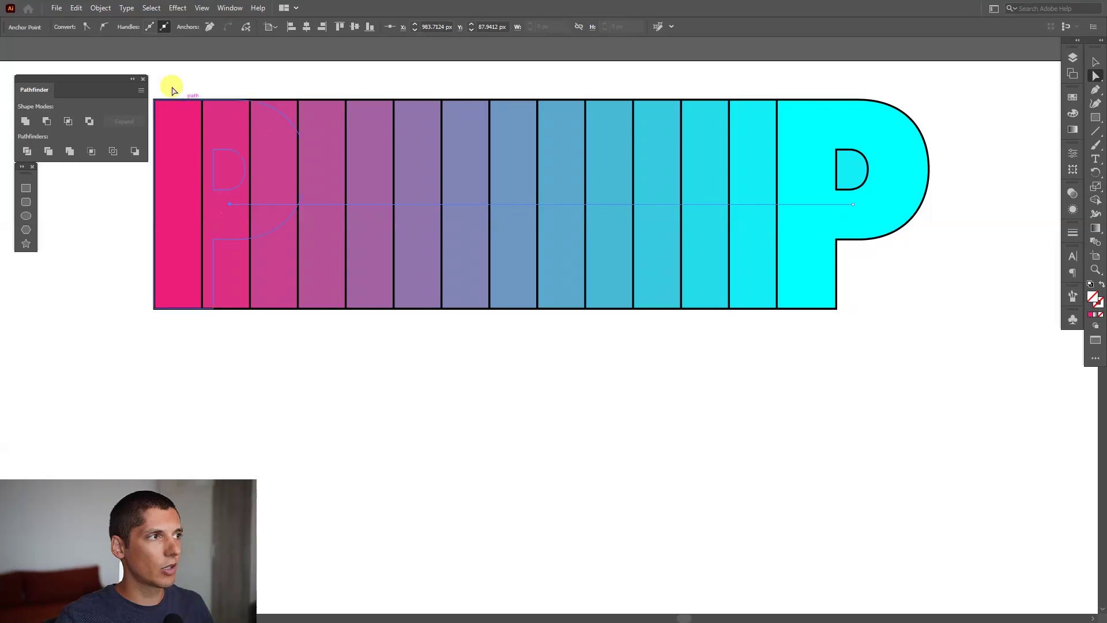
pyautogui.click(105, 27)
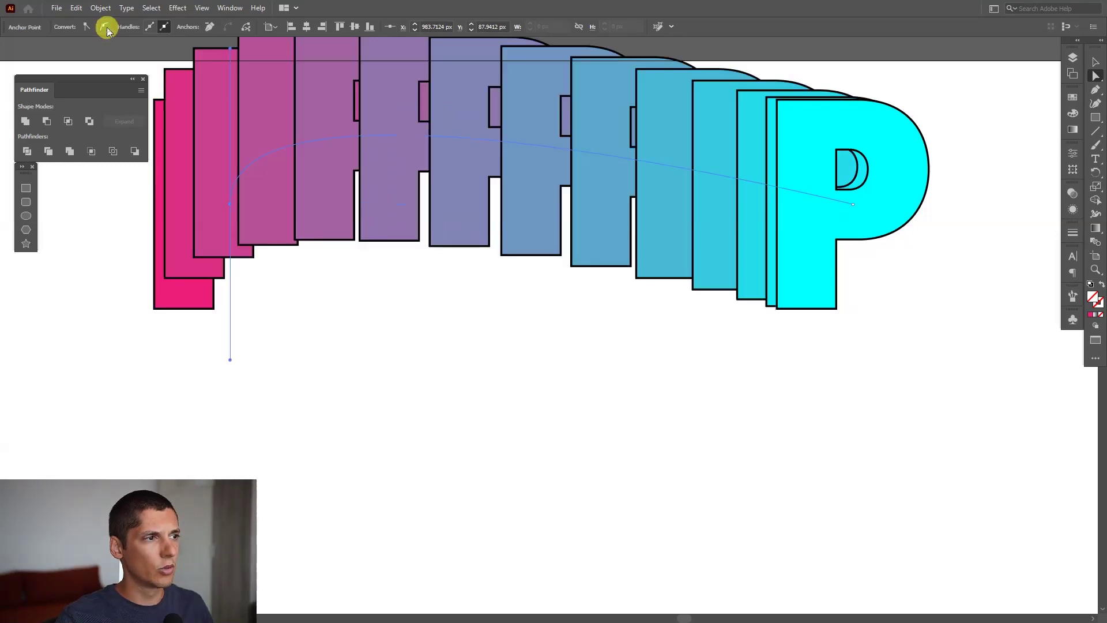
# - Convert the anchor point at the cyan end of the blend's spine to smooth, arching the blend symmetrically
pyautogui.moveTo(351, 197); pyautogui.dragTo(372, 291)
pyautogui.moveTo(874, 304); pyautogui.dragTo(875, 300)
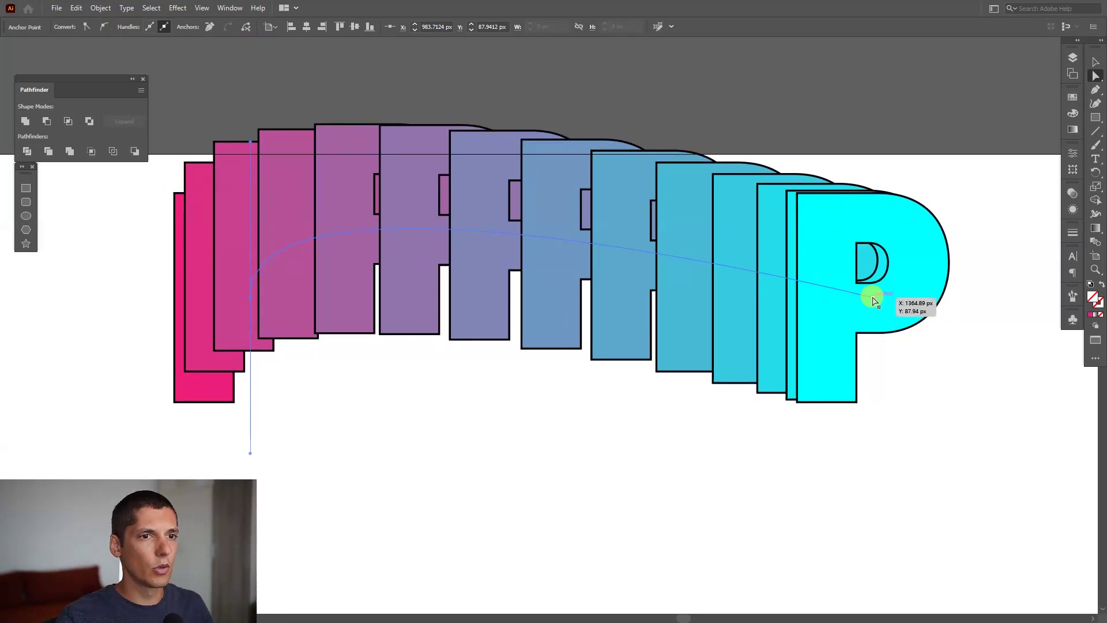
pyautogui.click(873, 298)
pyautogui.click(104, 29)
pyautogui.scroll(-1, 647, 261)
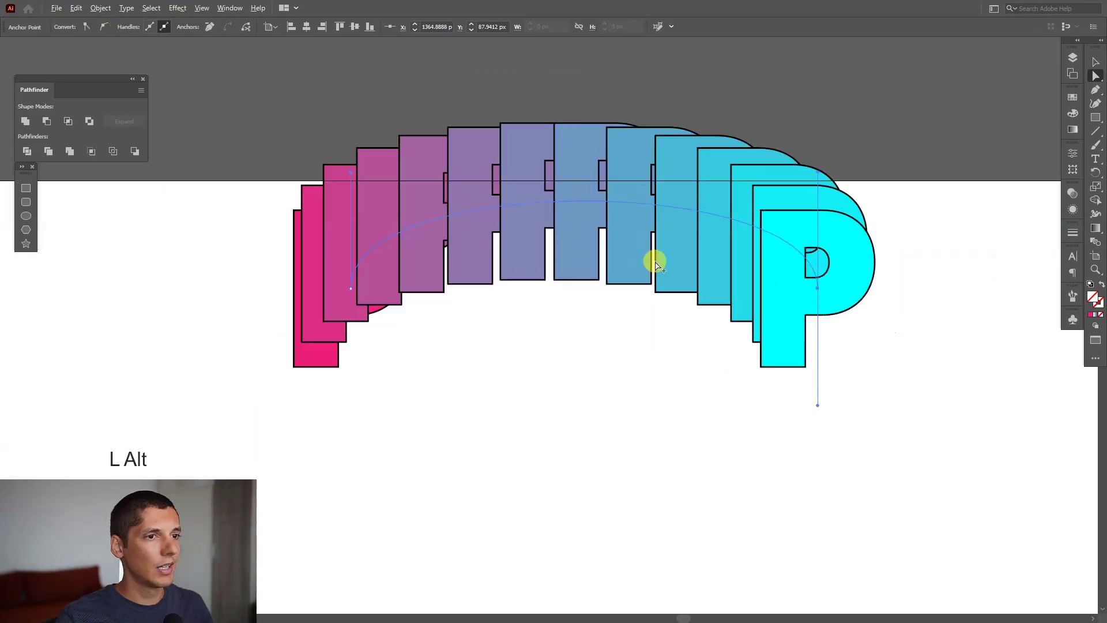
pyautogui.moveTo(683, 262); pyautogui.dragTo(679, 275)
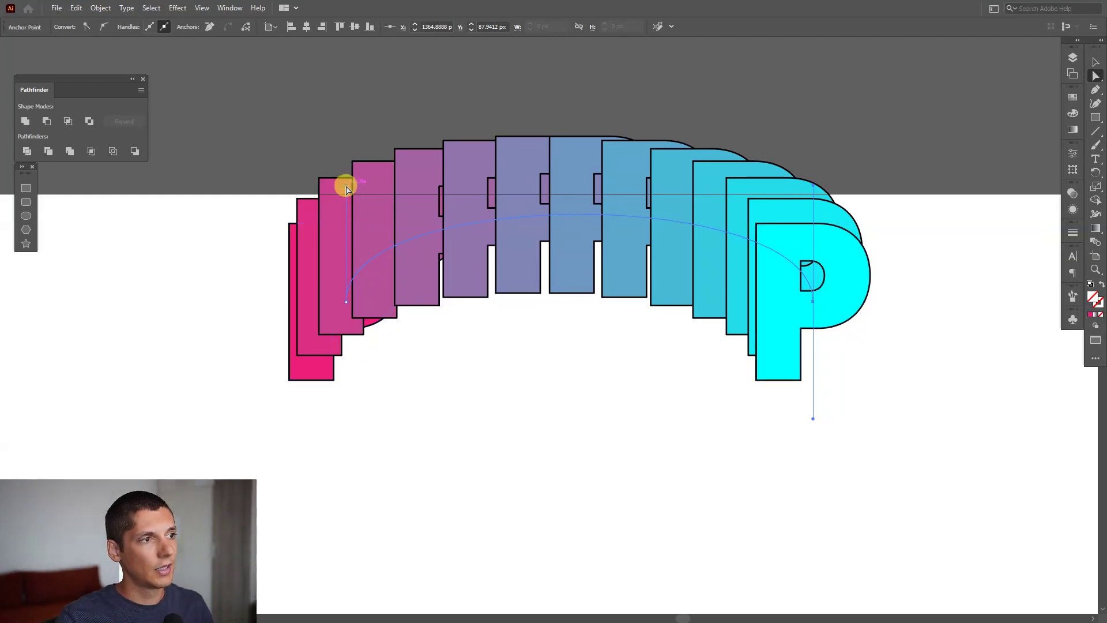
# - Reshape the blend's spine into an S-curve by pulling the pink end's handle down, moving the cyan P inward and tilting its handle
pyautogui.moveTo(347, 187); pyautogui.dragTo(483, 417)
pyautogui.moveTo(811, 304); pyautogui.dragTo(680, 304)
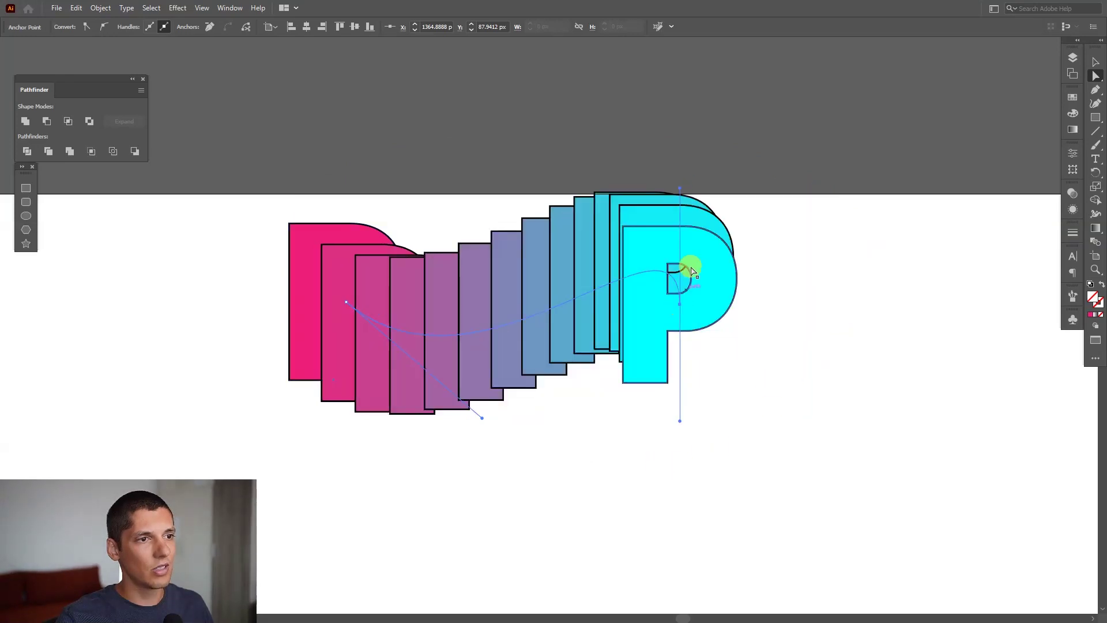
pyautogui.moveTo(681, 189); pyautogui.dragTo(600, 218)
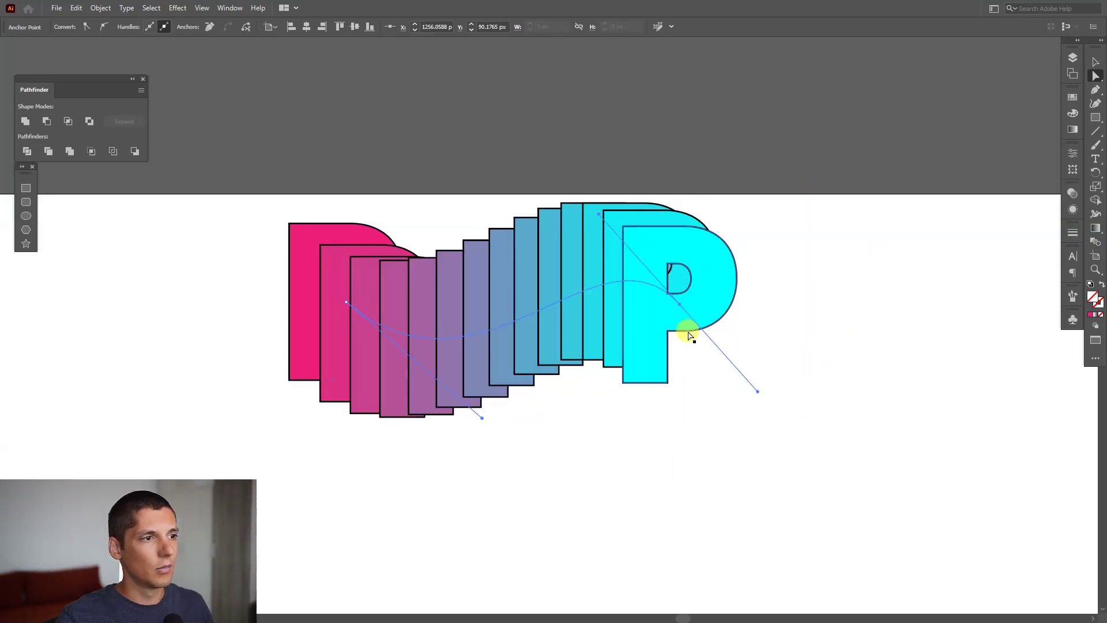
pyautogui.press('v')
pyautogui.click(694, 400)
pyautogui.press('space')
pyautogui.moveTo(694, 404); pyautogui.dragTo(782, 357)
pyautogui.scroll(1, 688, 316)
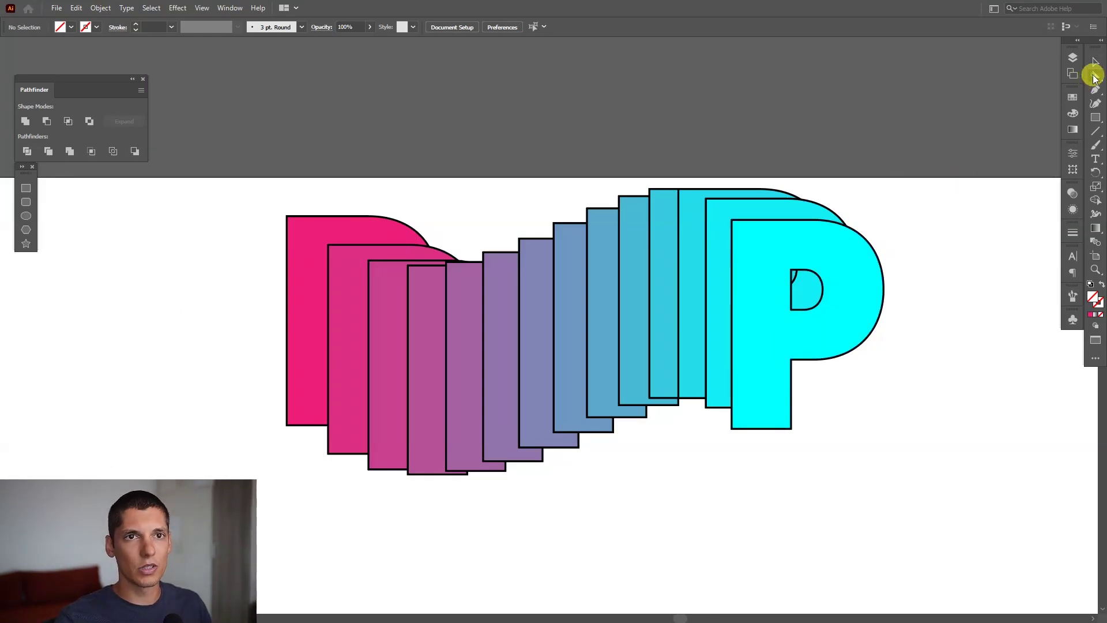
# - Move the pink P down and closer to the cyan P, and slightly adjust the spine handle at the cyan end
pyautogui.moveTo(1095, 76); pyautogui.dragTo(992, 77)
pyautogui.click(294, 257)
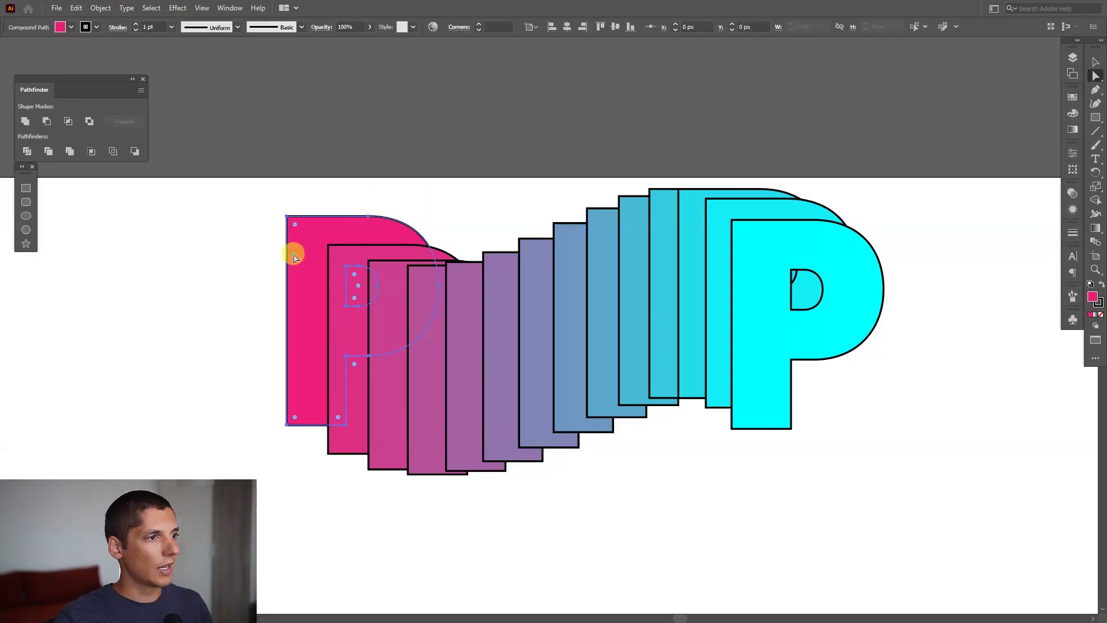
pyautogui.moveTo(294, 257); pyautogui.dragTo(524, 413)
pyautogui.click(713, 312)
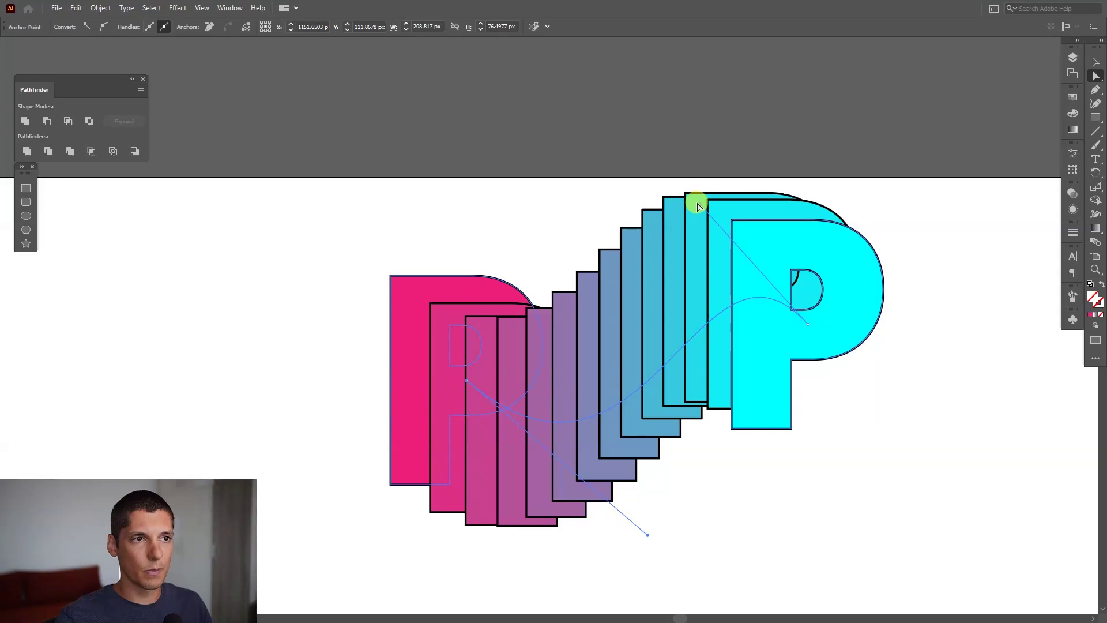
pyautogui.moveTo(698, 206); pyautogui.dragTo(702, 228)
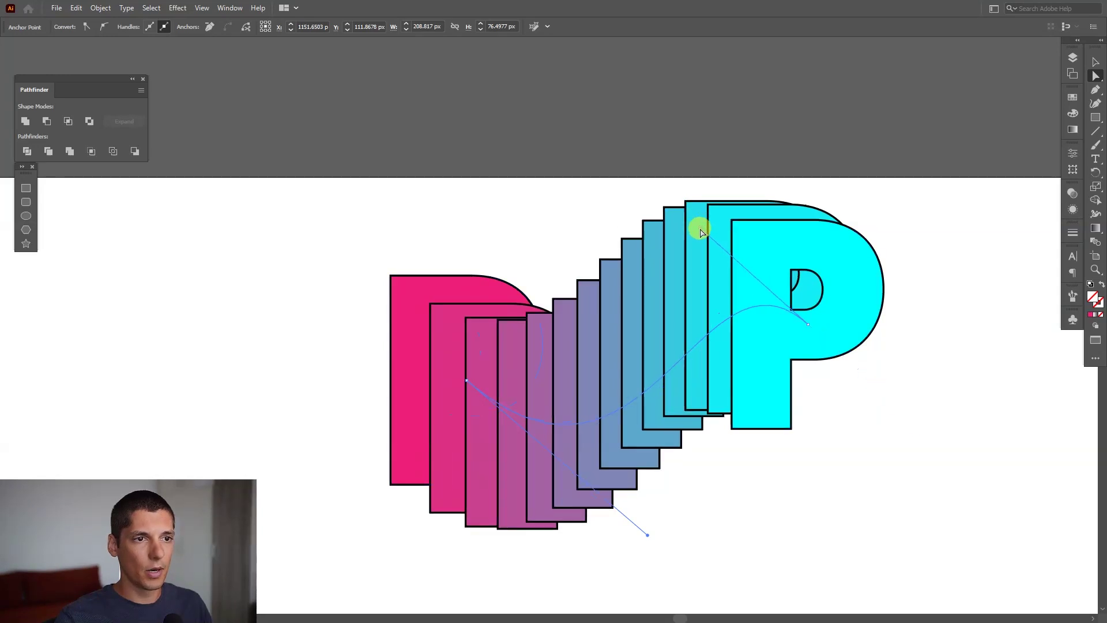
# - Recolour the cyan P of the blend with a medium blue swatch fill
pyautogui.click(819, 238)
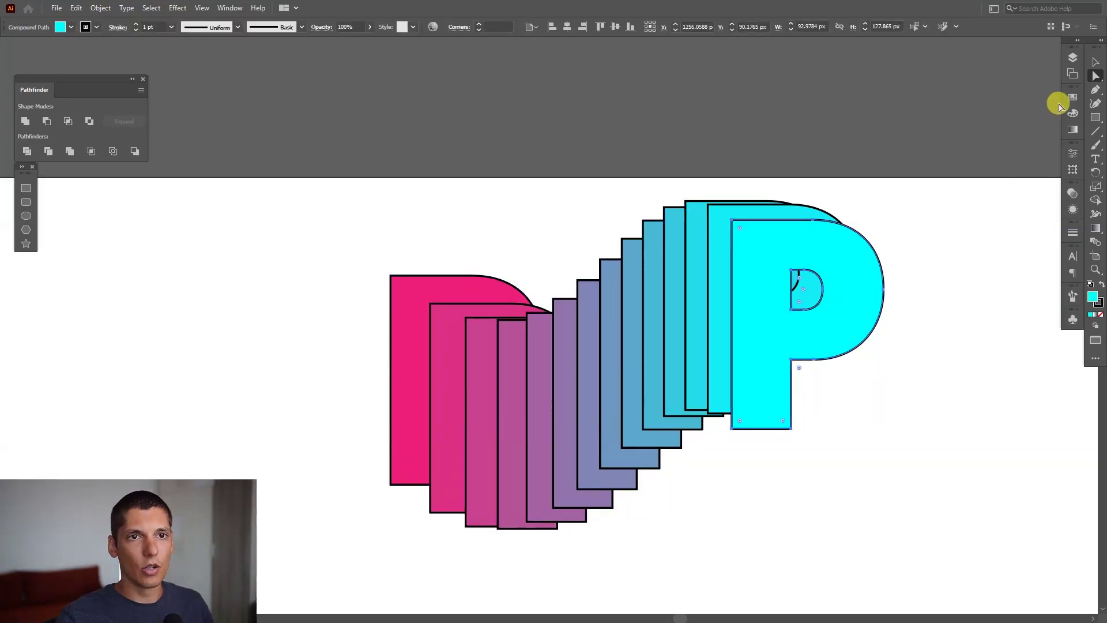
pyautogui.click(1072, 99)
pyautogui.click(993, 136)
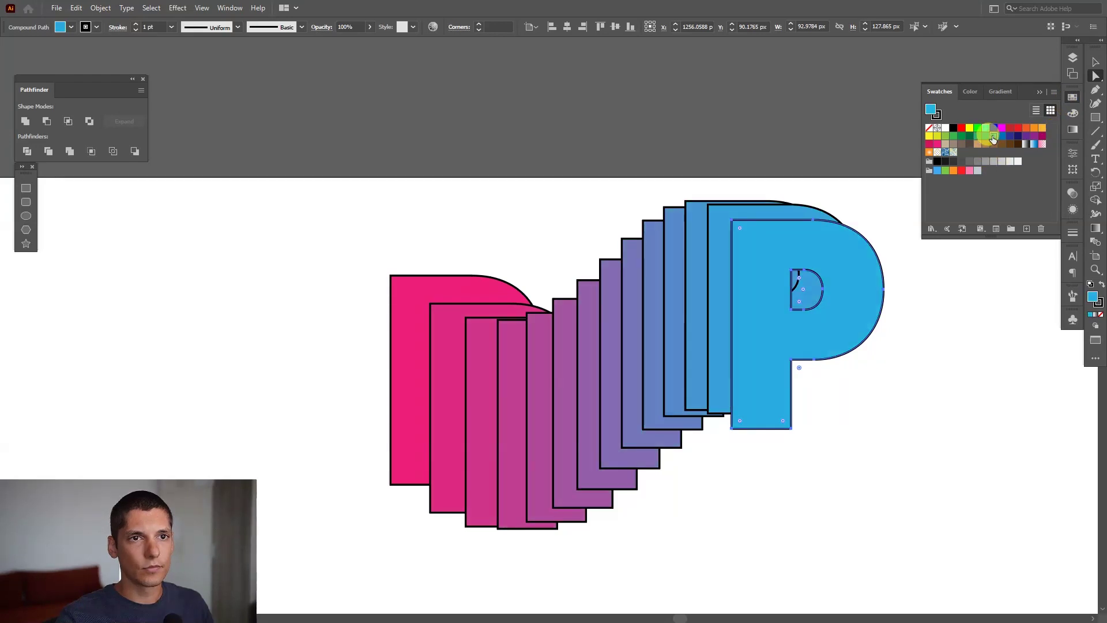
pyautogui.click(940, 401)
# - Set the P blend's spacing to Specified Steps with 14 steps
pyautogui.moveTo(861, 444); pyautogui.dragTo(689, 431)
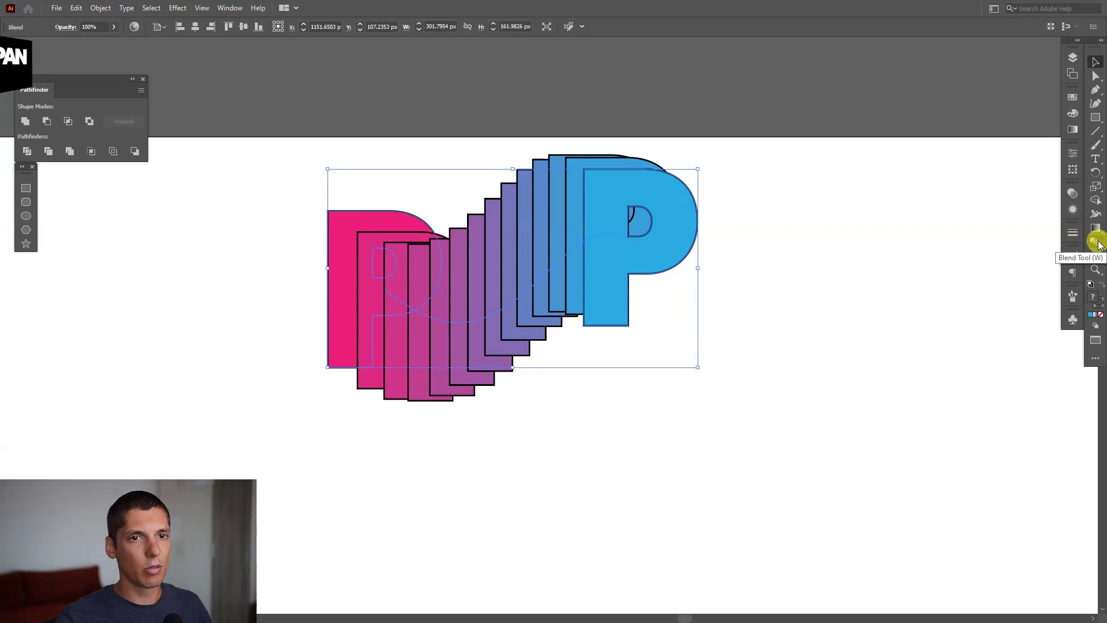
pyautogui.doubleClick(1096, 241)
pyautogui.doubleClick(871, 283)
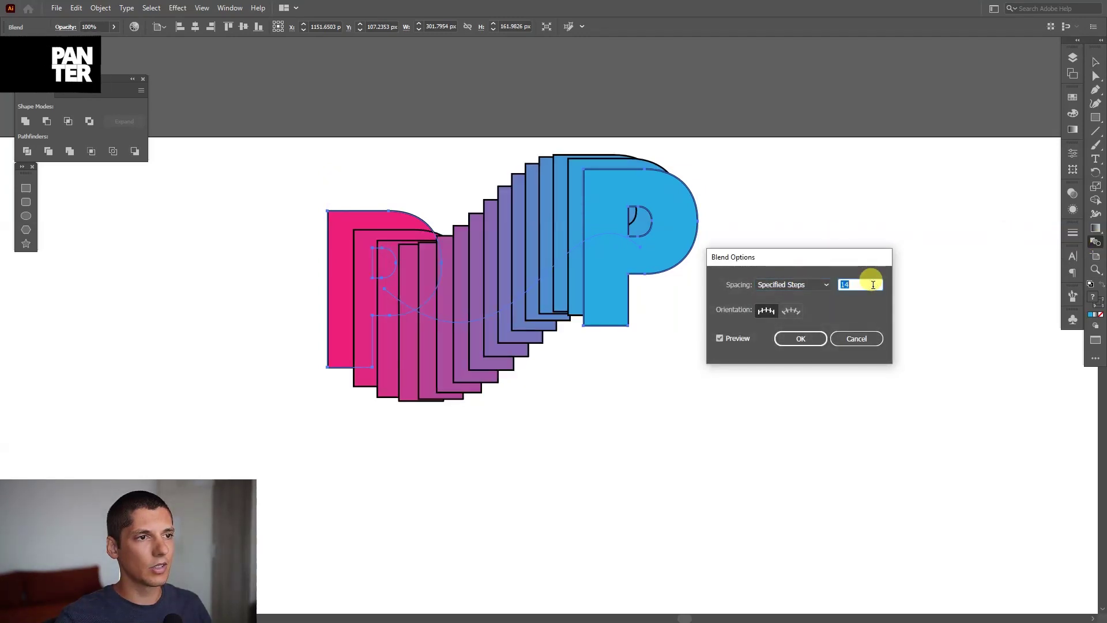
pyautogui.click(809, 343)
pyautogui.click(1096, 64)
pyautogui.click(791, 292)
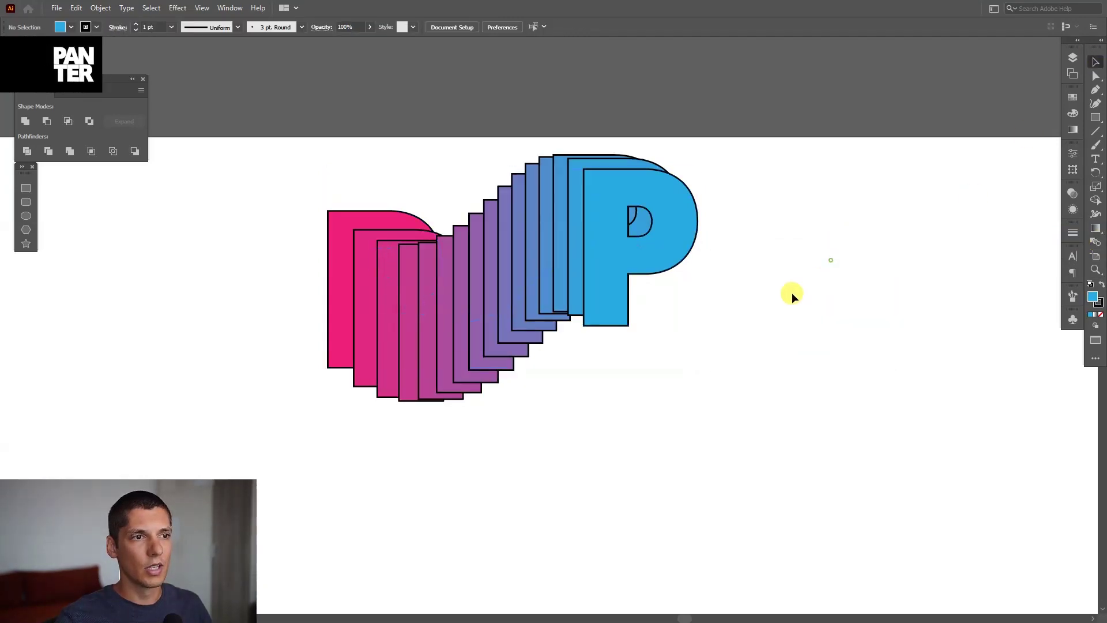
# - Place two copies of the P from the straight PANTER lettering side by side below the P blend
pyautogui.hotkey('ctrl', '0')
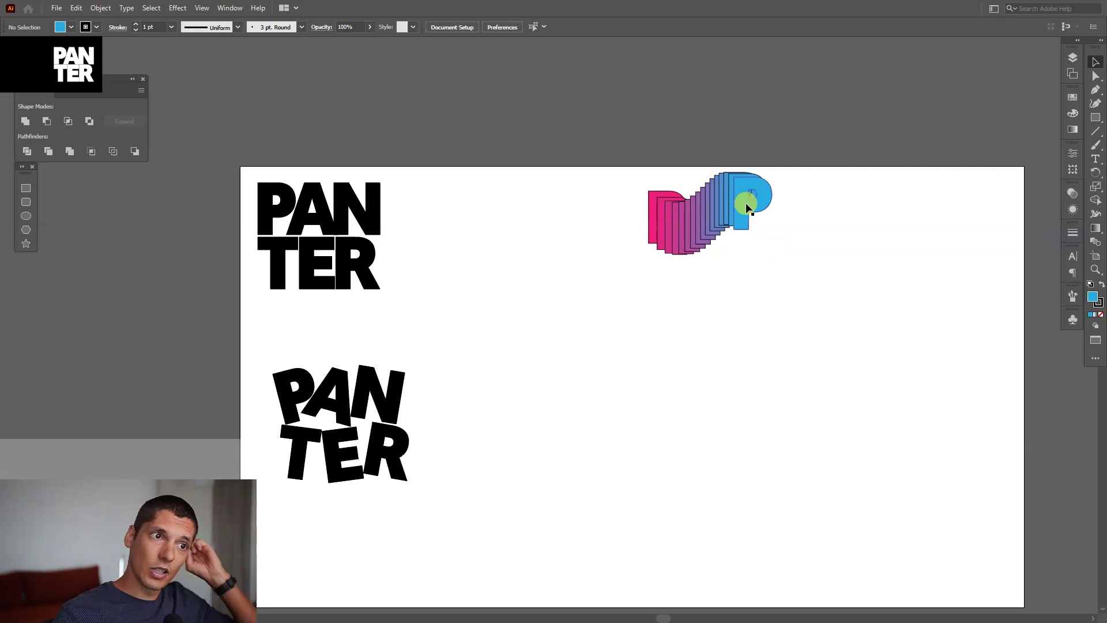
pyautogui.keyDown('alt'); pyautogui.scroll(2, 283, 414); pyautogui.keyUp('alt')
pyautogui.keyDown('alt'); pyautogui.scroll(3, 283, 414); pyautogui.keyUp('alt')
pyautogui.keyDown('alt'); pyautogui.scroll(-3, 306, 277); pyautogui.keyUp('alt')
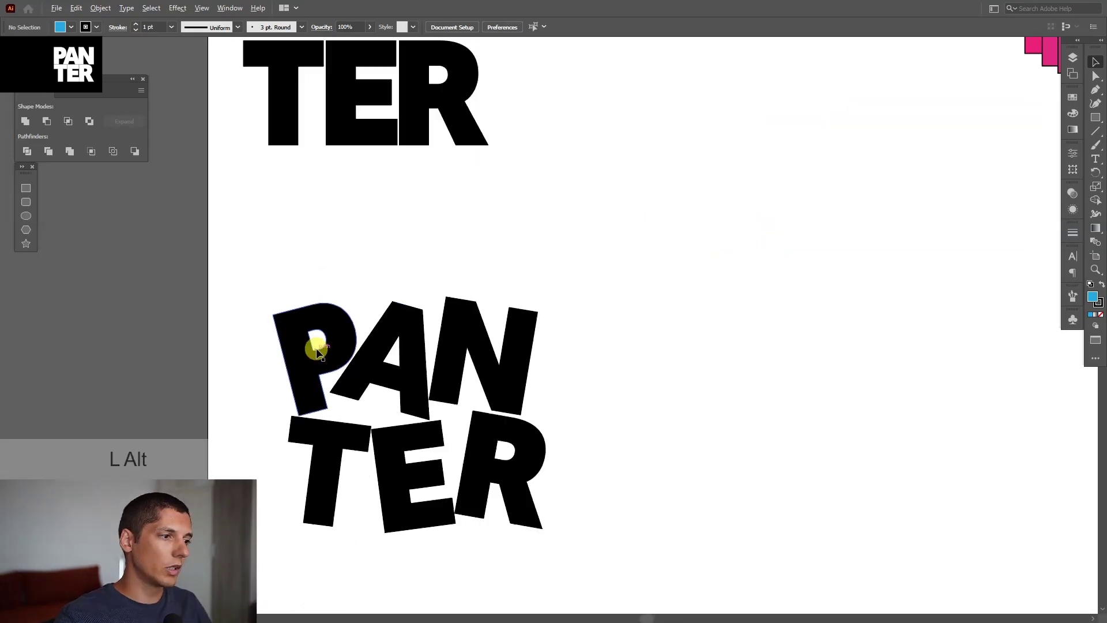
pyautogui.moveTo(482, 104); pyautogui.dragTo(367, 181)
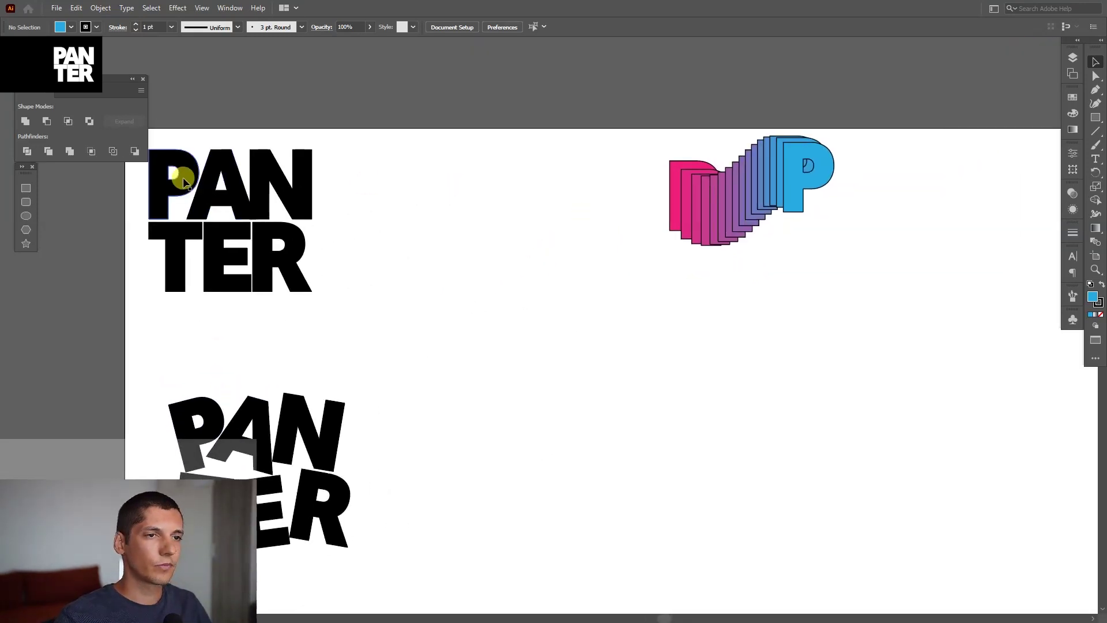
pyautogui.keyDown('alt'); pyautogui.moveTo(183, 182); pyautogui.dragTo(811, 303); pyautogui.keyUp('alt')
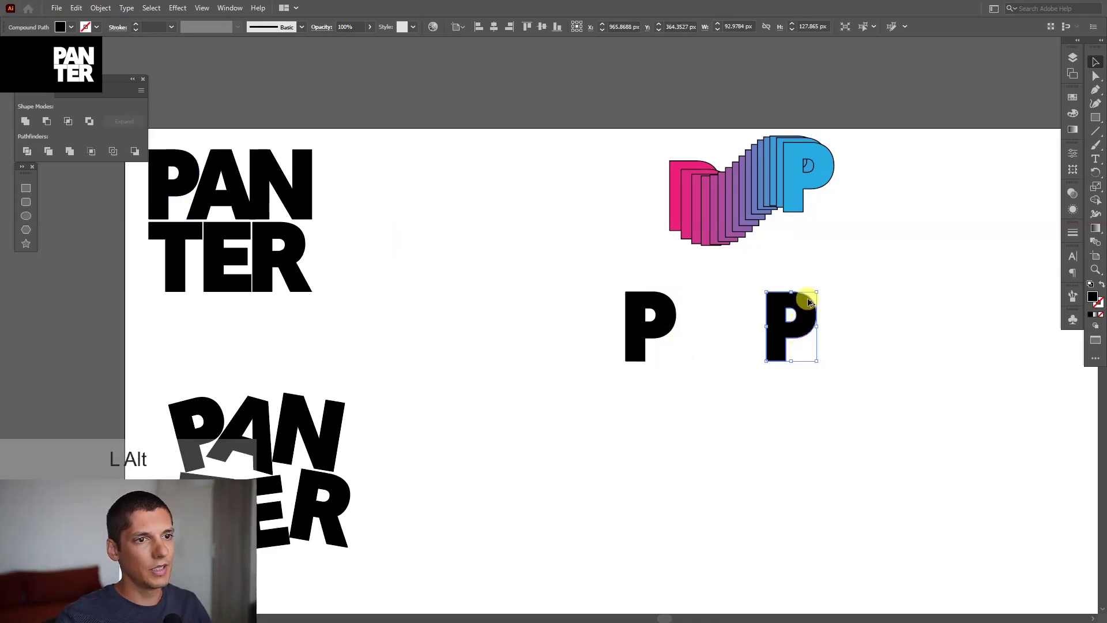
# - Apply the blue-violet fill and black stroke sampled from the existing blend to both P copies with the Eyedropper
pyautogui.keyDown('alt'); pyautogui.scroll(1, 808, 299); pyautogui.keyUp('alt')
pyautogui.moveTo(910, 377); pyautogui.dragTo(432, 339)
pyautogui.press('i')
pyautogui.click(730, 161)
pyautogui.press('v')
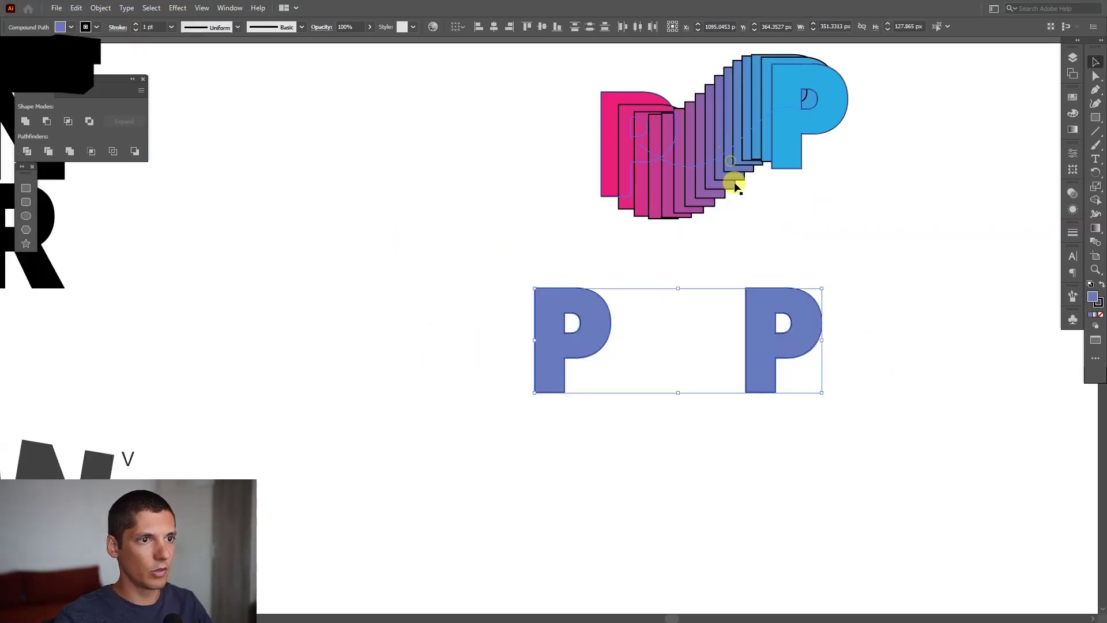
# - Create a blend between the two blue-violet P copies
pyautogui.click(101, 8)
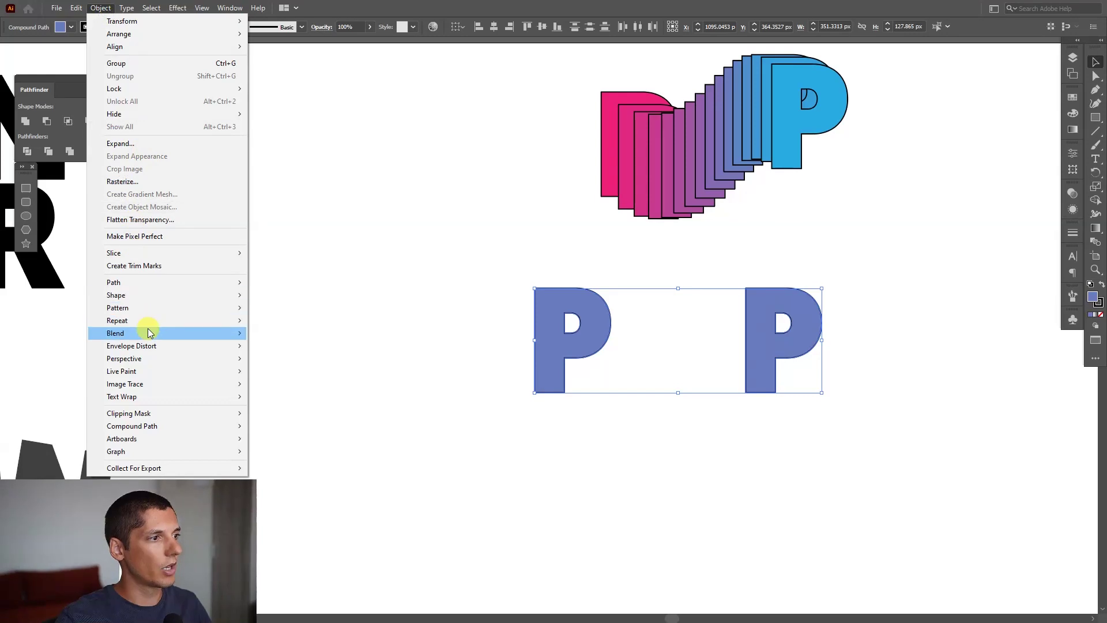
pyautogui.moveTo(148, 334)
pyautogui.click(290, 334)
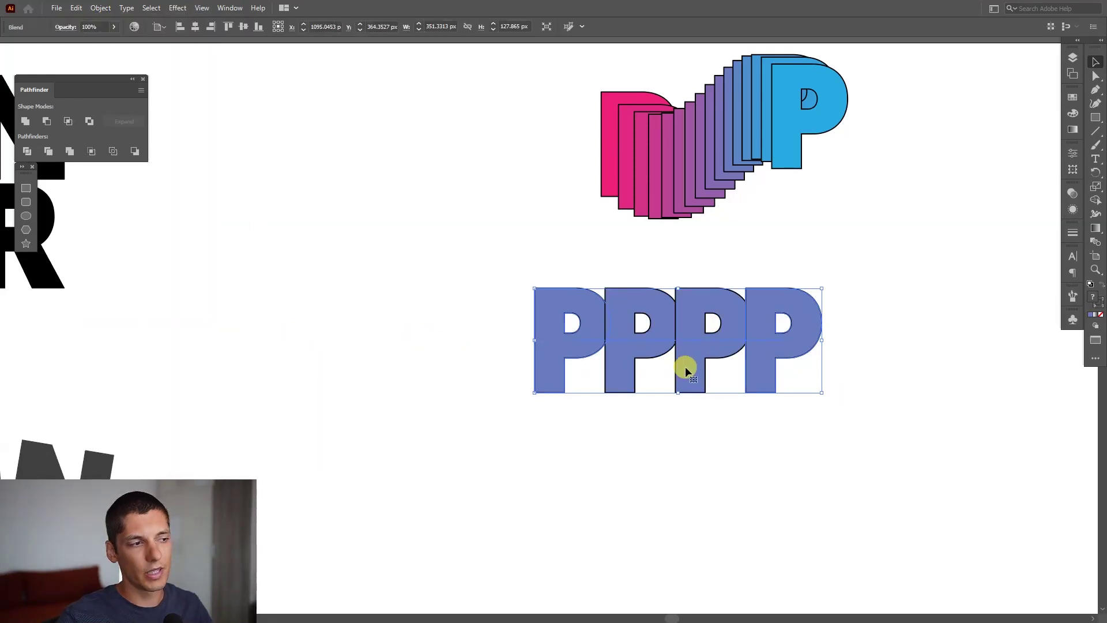
# - Move the blue-violet P blend to the tilted PANTER lettering and rotate it so its front P covers the tilted black P
pyautogui.scroll(-3, 608, 519)
pyautogui.moveTo(815, 262); pyautogui.dragTo(217, 363)
pyautogui.scroll(2, 217, 363)
pyautogui.moveTo(288, 294); pyautogui.dragTo(258, 327)
pyautogui.moveTo(259, 328); pyautogui.dragTo(517, 240)
pyautogui.scroll(-2, 518, 241)
pyautogui.scroll(2, 432, 304)
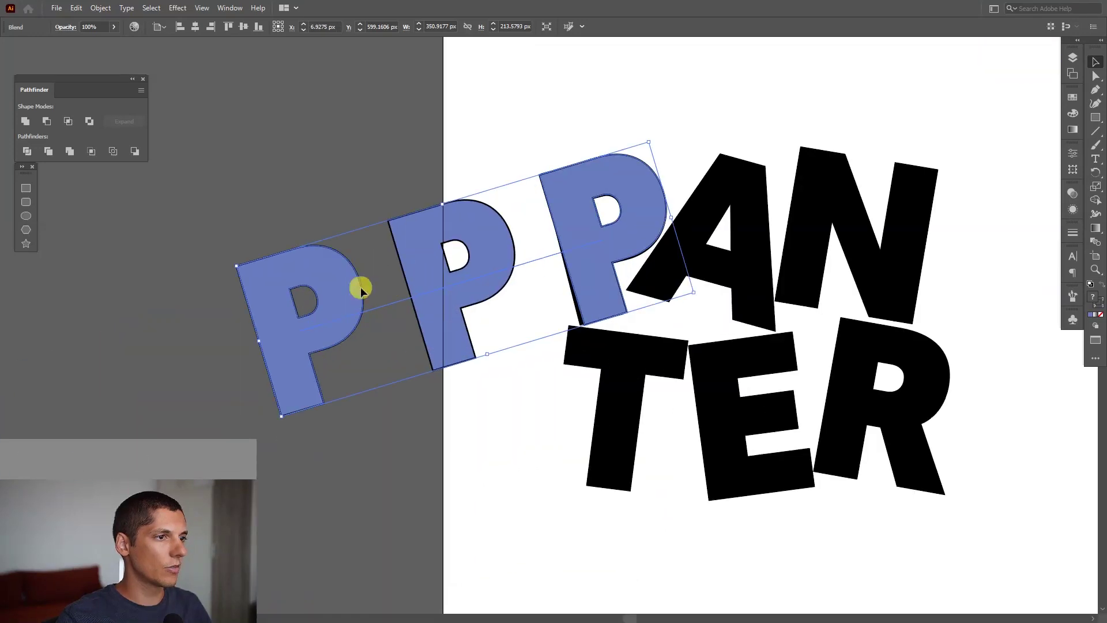
# - Move the blend's rear P closer behind the front P and rotate it slightly counter-clockwise
pyautogui.press('a')
pyautogui.moveTo(331, 276); pyautogui.dragTo(358, 221)
pyautogui.scroll(1, 453, 263)
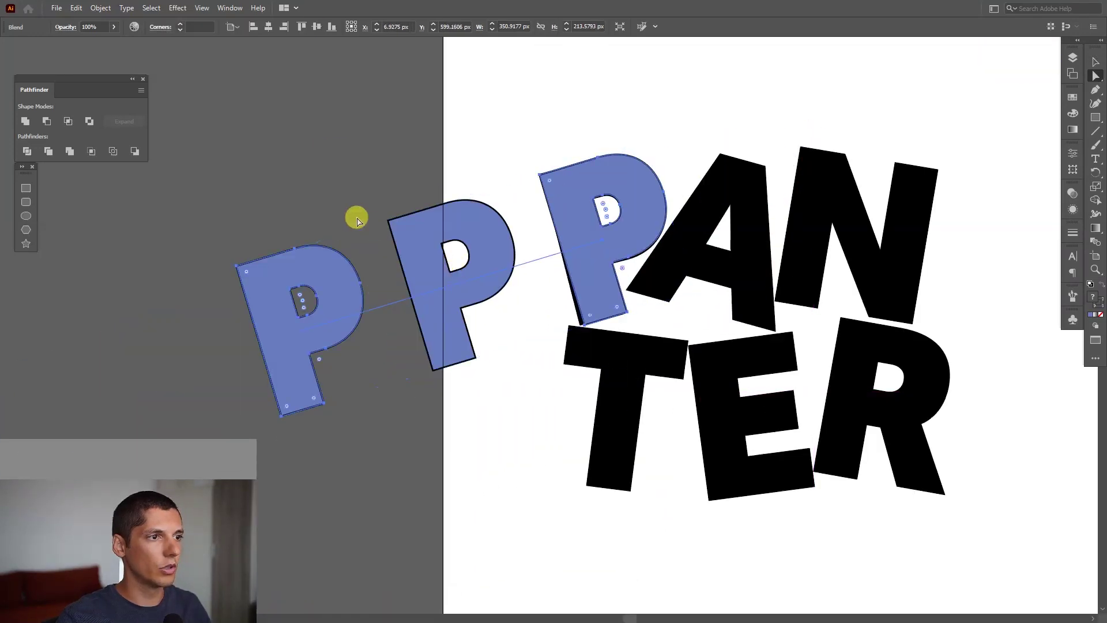
pyautogui.moveTo(334, 285); pyautogui.dragTo(424, 261)
pyautogui.scroll(1, 477, 293)
pyautogui.press('space')
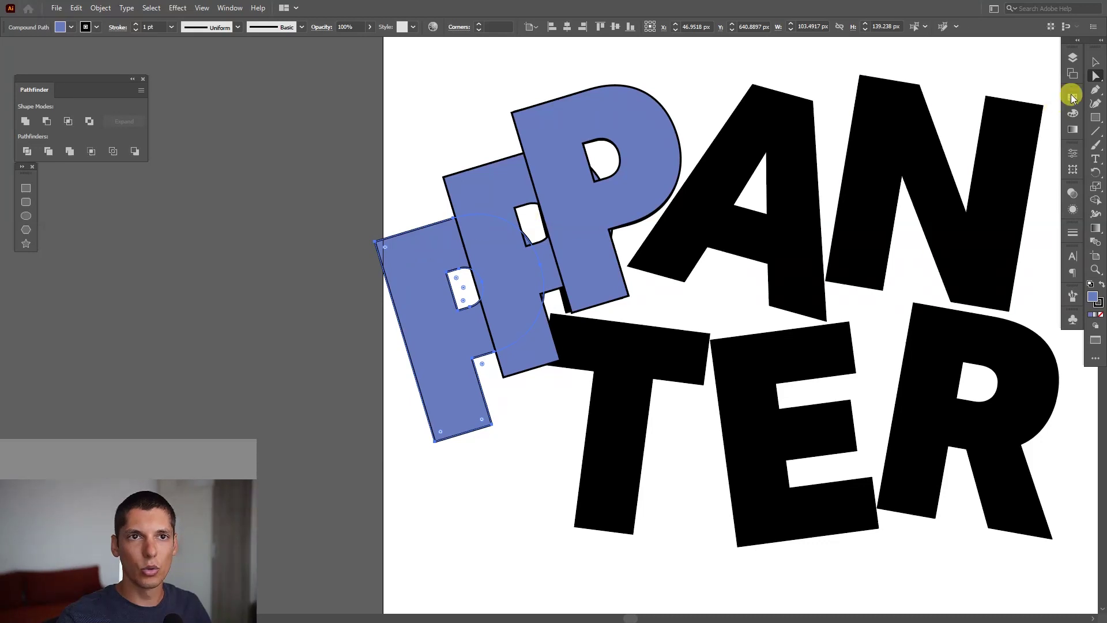
pyautogui.click(1095, 62)
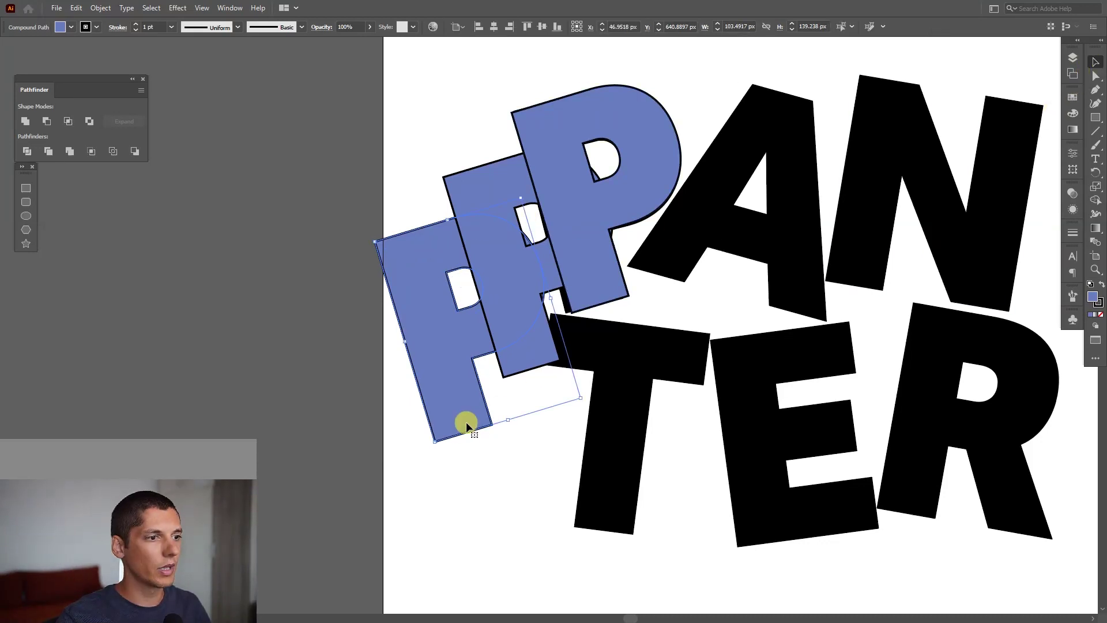
pyautogui.moveTo(434, 444); pyautogui.dragTo(486, 456)
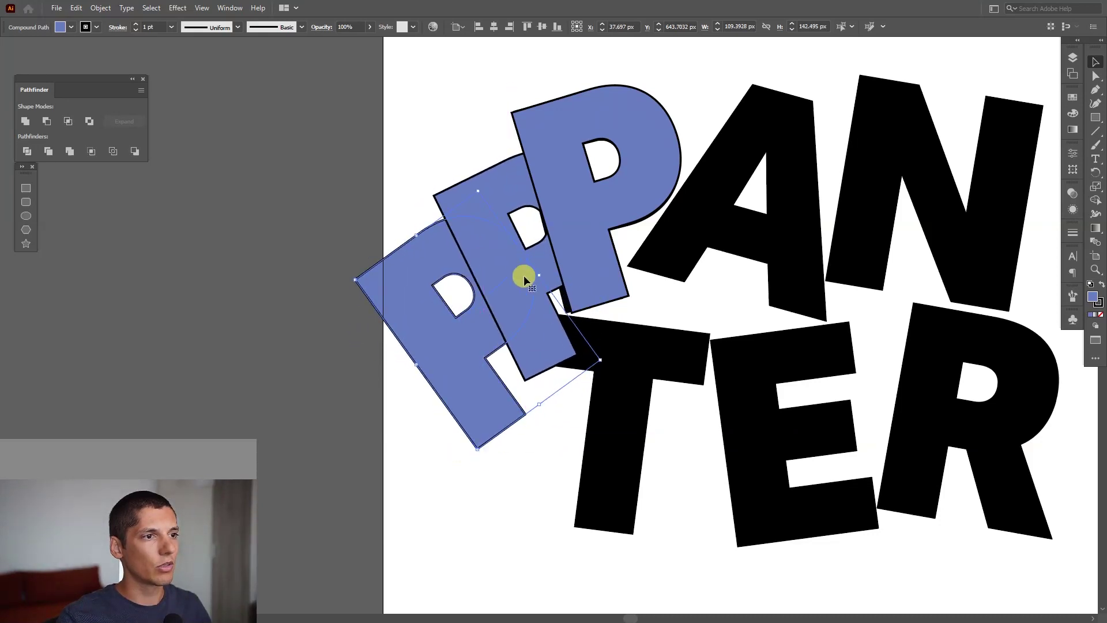
# - Convert the spine's anchor point at the front P of the blue-violet blend to smooth
pyautogui.click(593, 211)
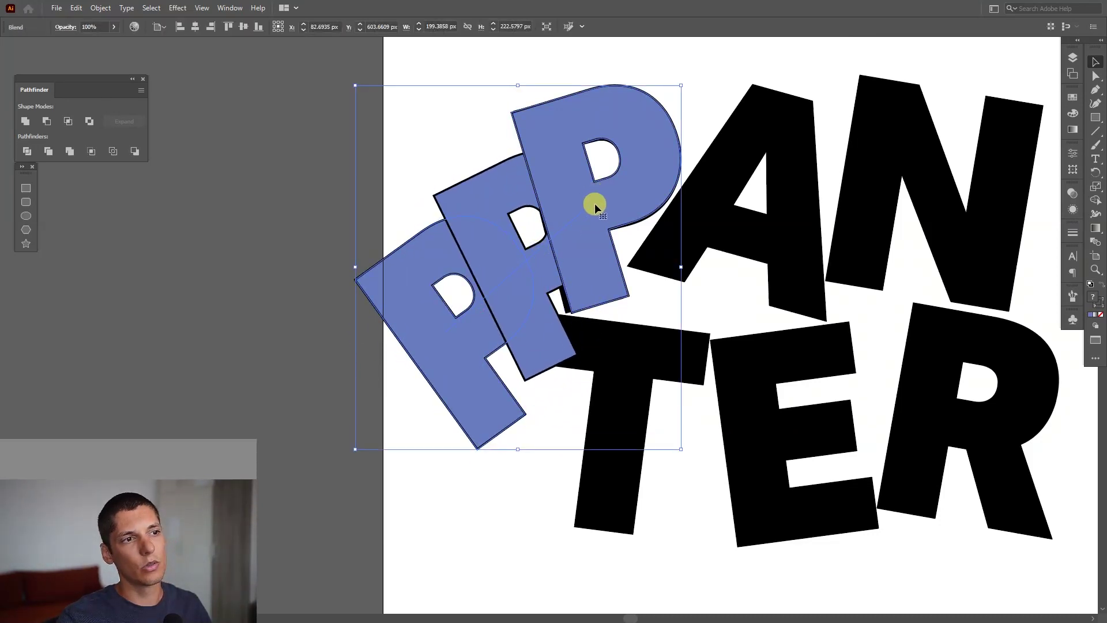
pyautogui.press('a')
pyautogui.click(596, 199)
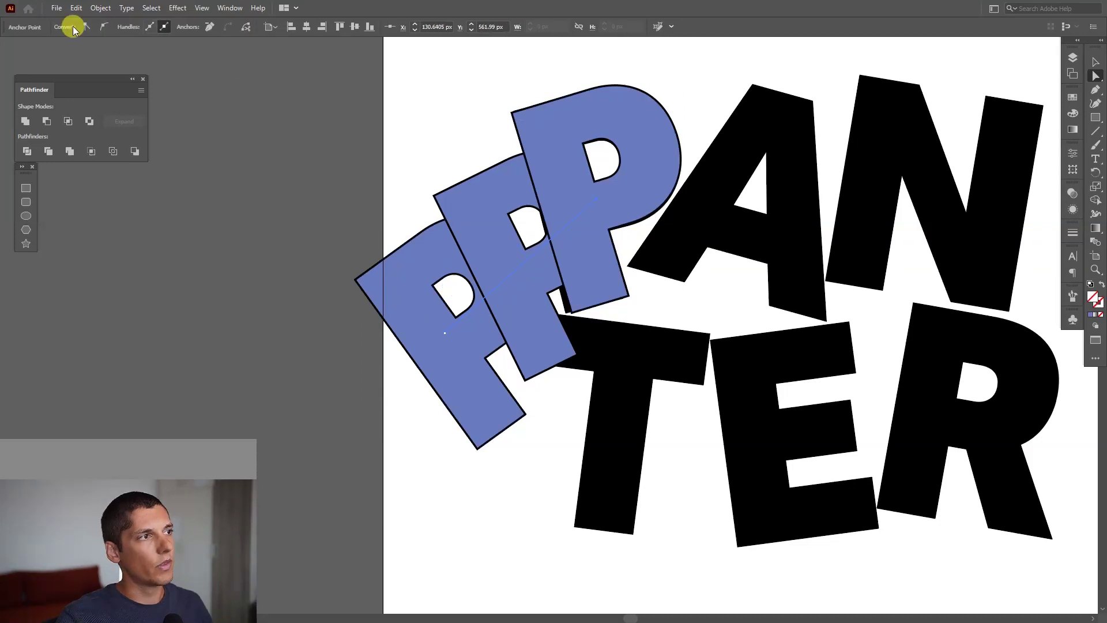
pyautogui.click(101, 28)
pyautogui.click(461, 117)
pyautogui.scroll(-3, 462, 116)
pyautogui.press('v')
pyautogui.moveTo(727, 138); pyautogui.dragTo(555, 347)
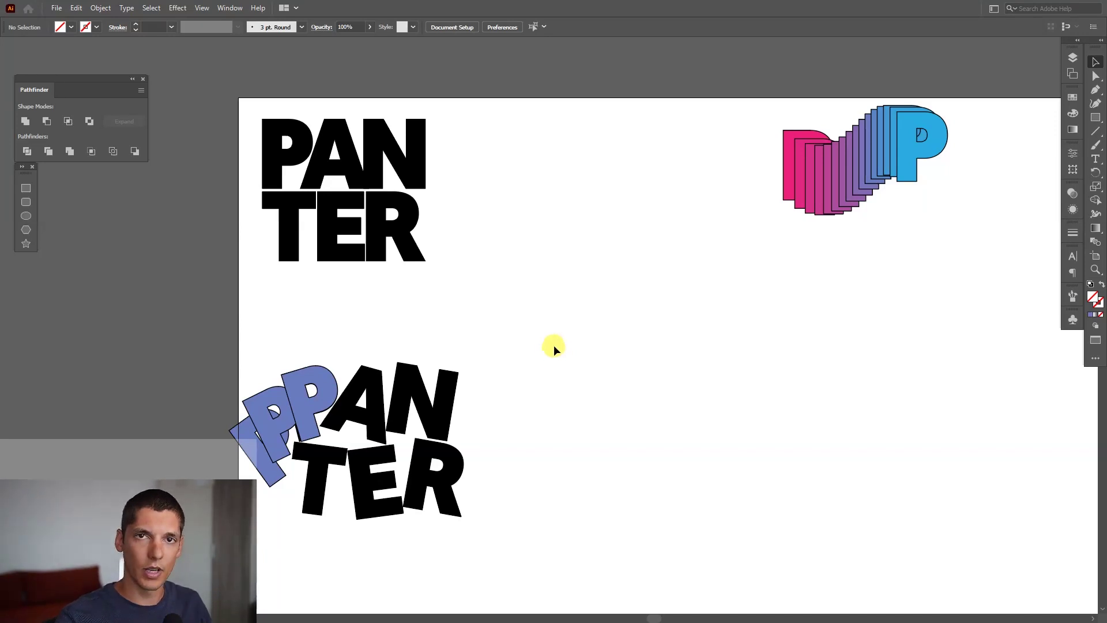
pyautogui.scroll(2, 635, 313)
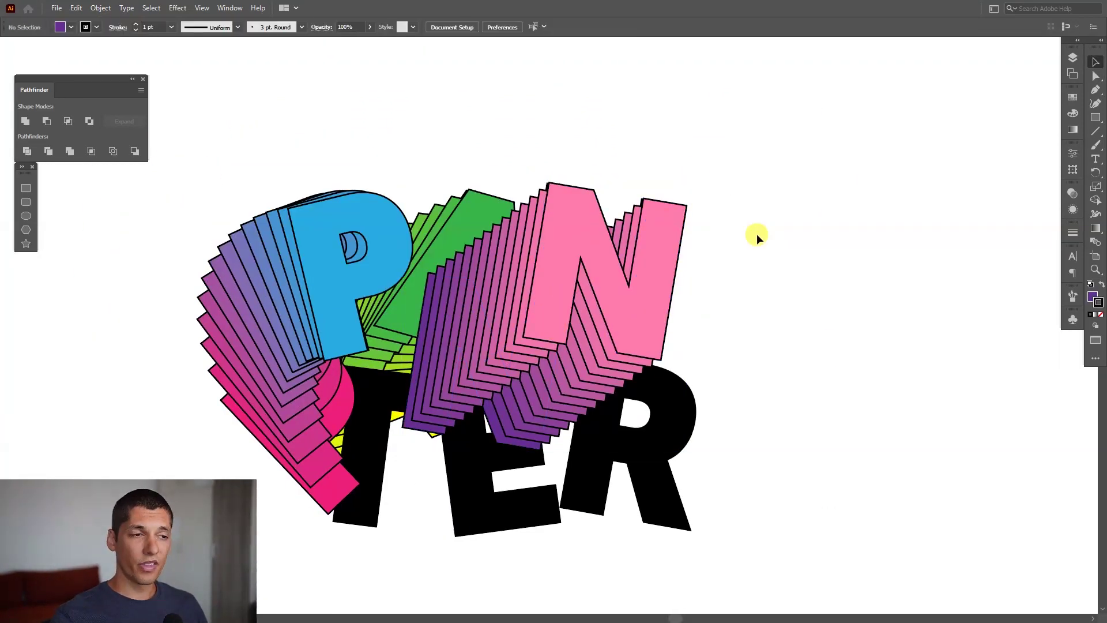
# - Try moving the N blend down and the black N up to separate them, and undo both moves
pyautogui.moveTo(619, 289); pyautogui.dragTo(675, 218)
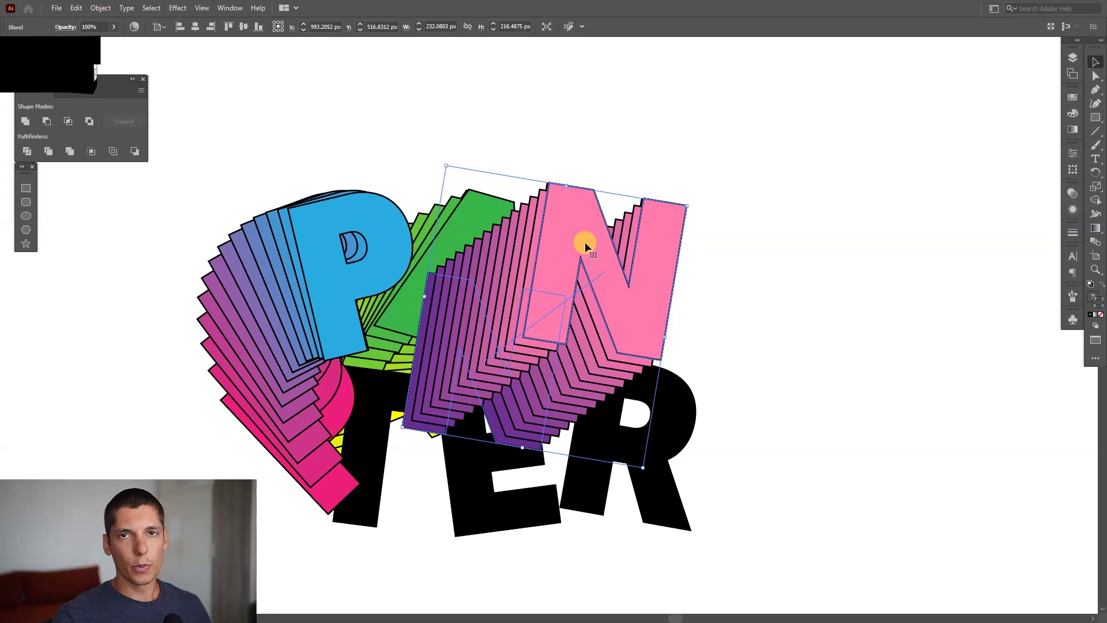
pyautogui.click(775, 168)
pyautogui.moveTo(661, 249); pyautogui.dragTo(648, 312)
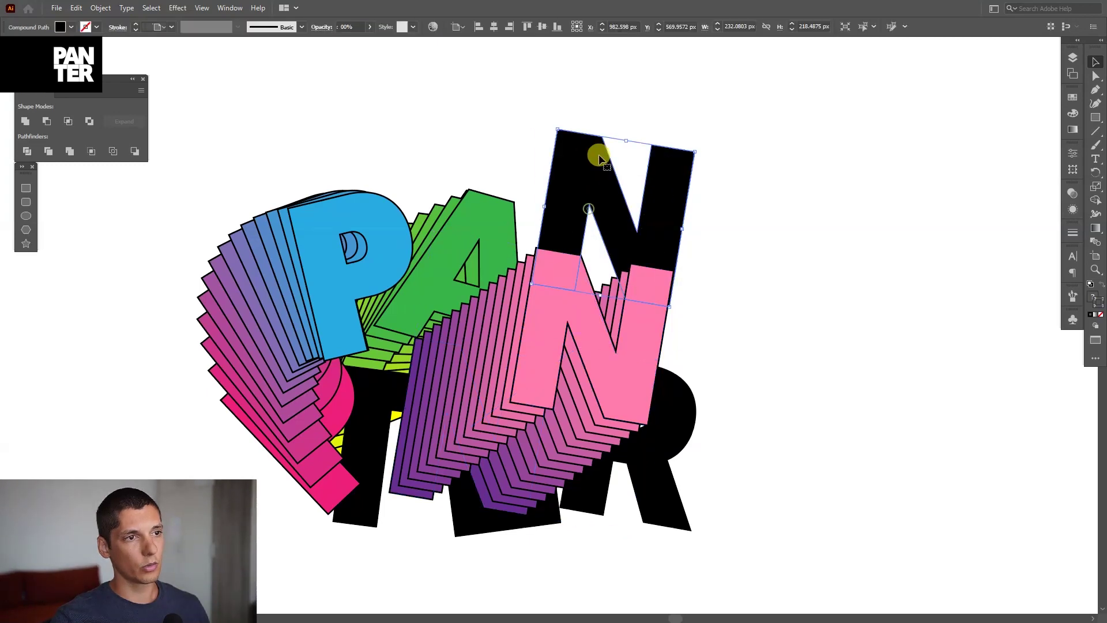
pyautogui.hotkey('ctrl', 'z')
pyautogui.hotkey('ctrl', 'z')
# - Select the N blend together with the black N beneath it and send both to the back
pyautogui.moveTo(761, 148); pyautogui.dragTo(687, 222)
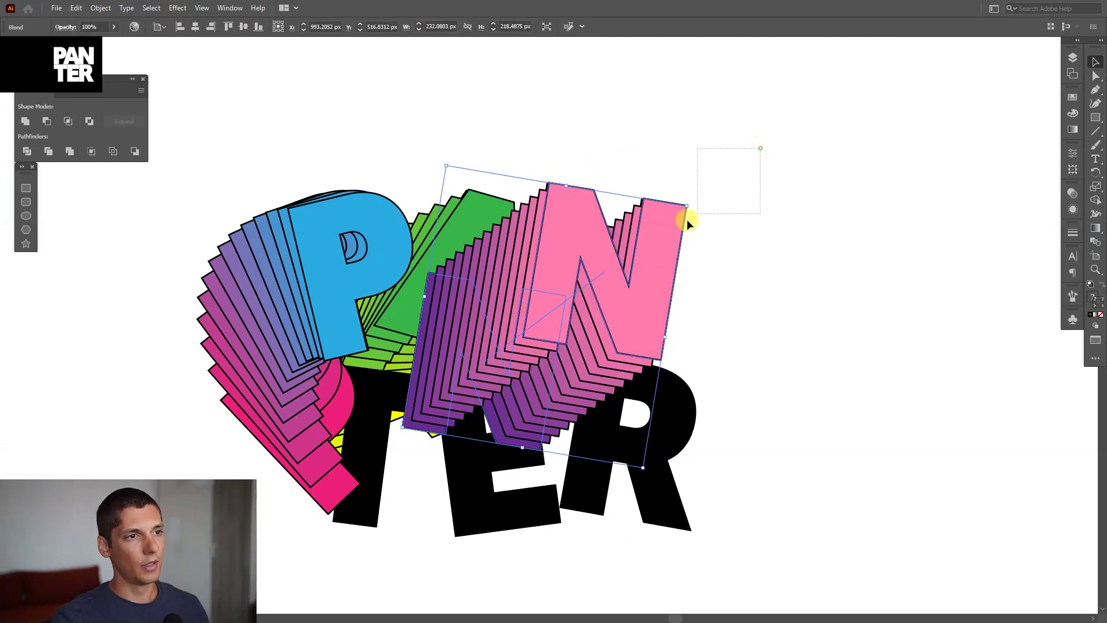
pyautogui.moveTo(617, 268); pyautogui.dragTo(617, 269)
pyautogui.rightClick(618, 269)
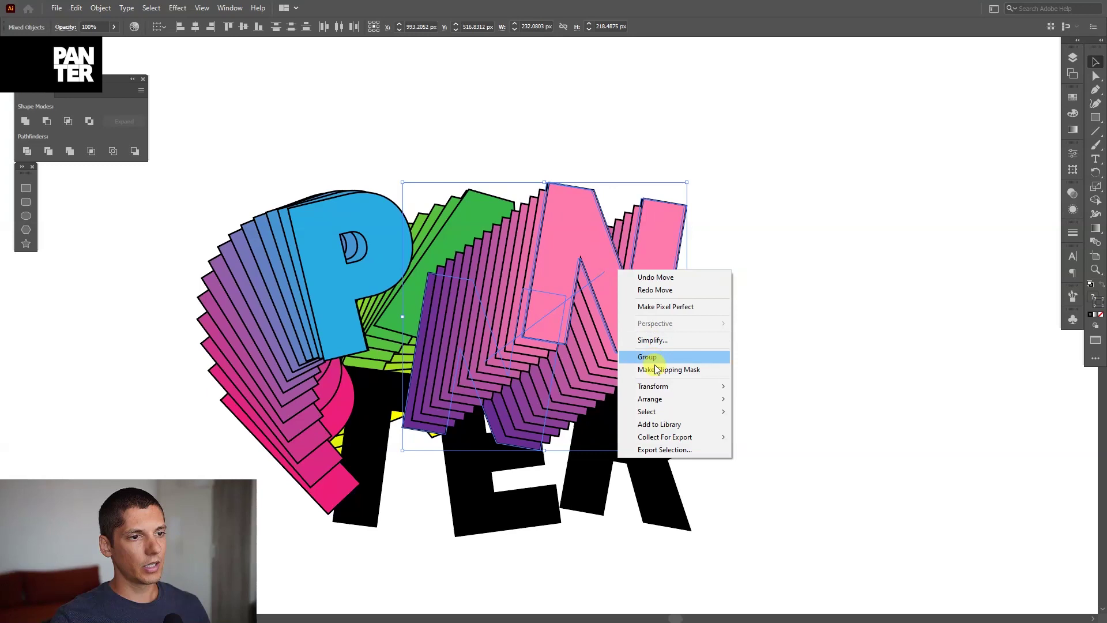
pyautogui.moveTo(668, 403)
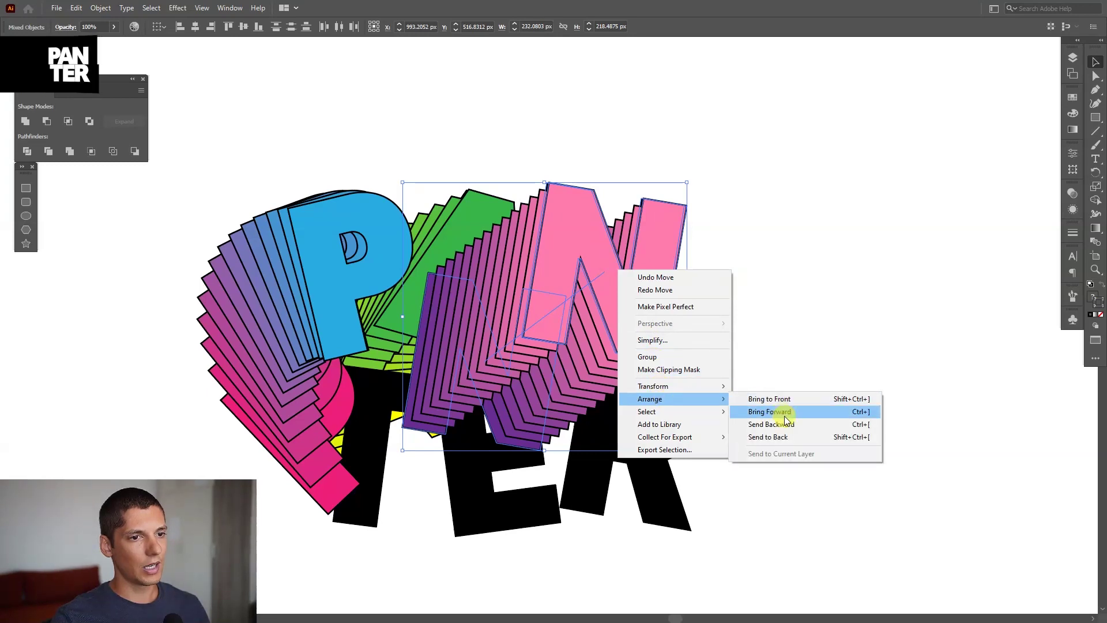
pyautogui.click(794, 438)
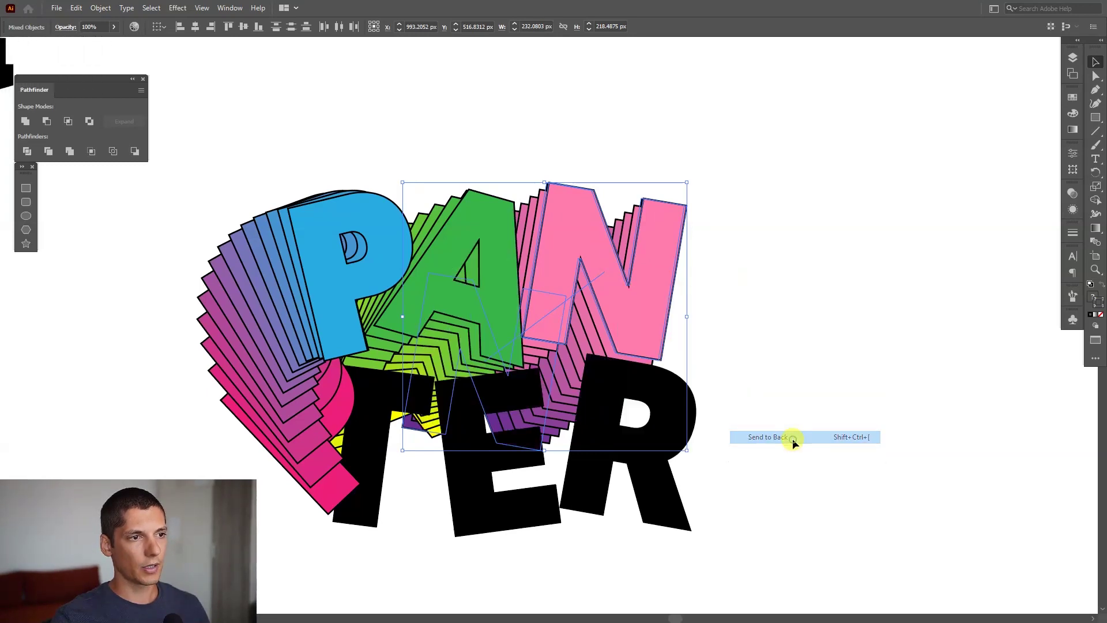
pyautogui.click(797, 309)
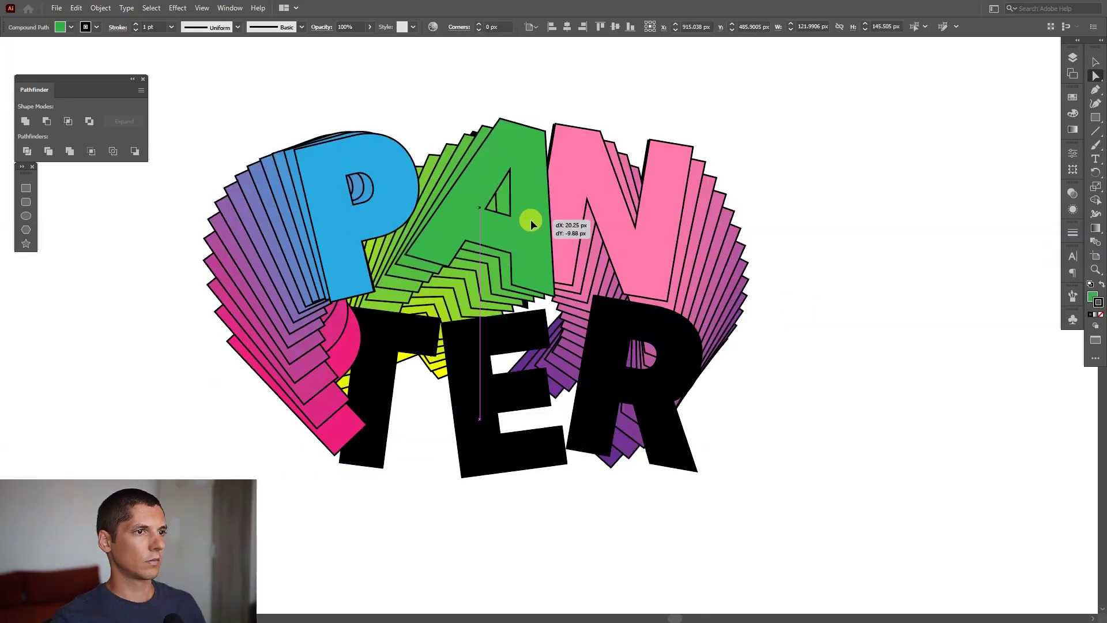
pyautogui.scroll(2, 539, 144)
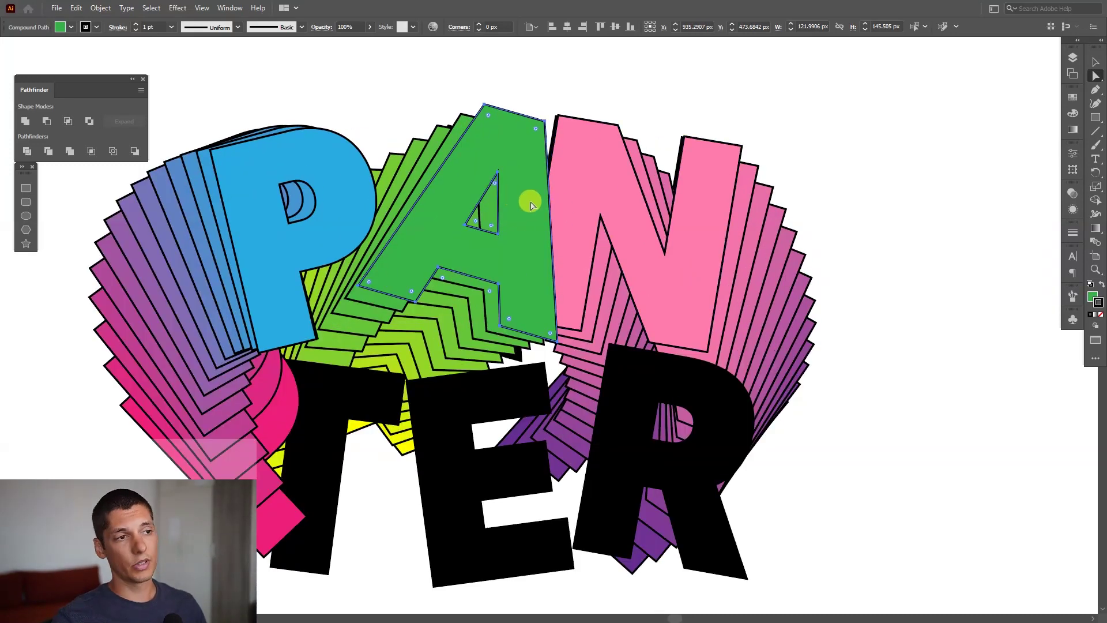
# - Try moving the blue-violet blend's front P to the right and undo the move
pyautogui.moveTo(349, 222); pyautogui.dragTo(413, 210)
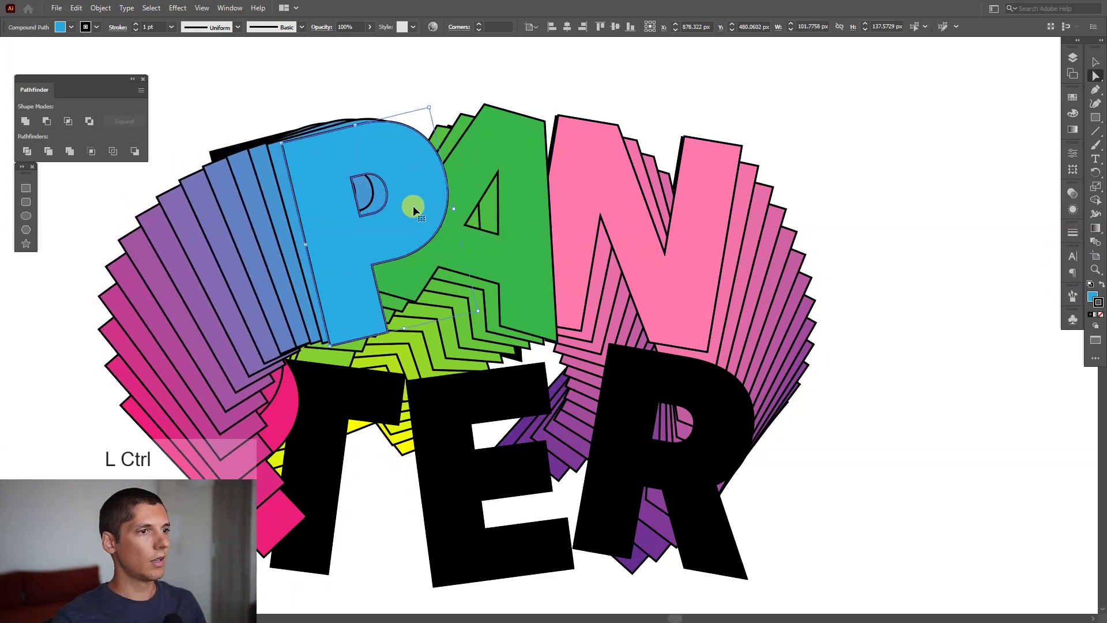
pyautogui.hotkey('ctrl', 'z')
# - Try sending the green A blend to the back and moving the uncovered black A aside, and undo both changes
pyautogui.press('v')
pyautogui.click(531, 158)
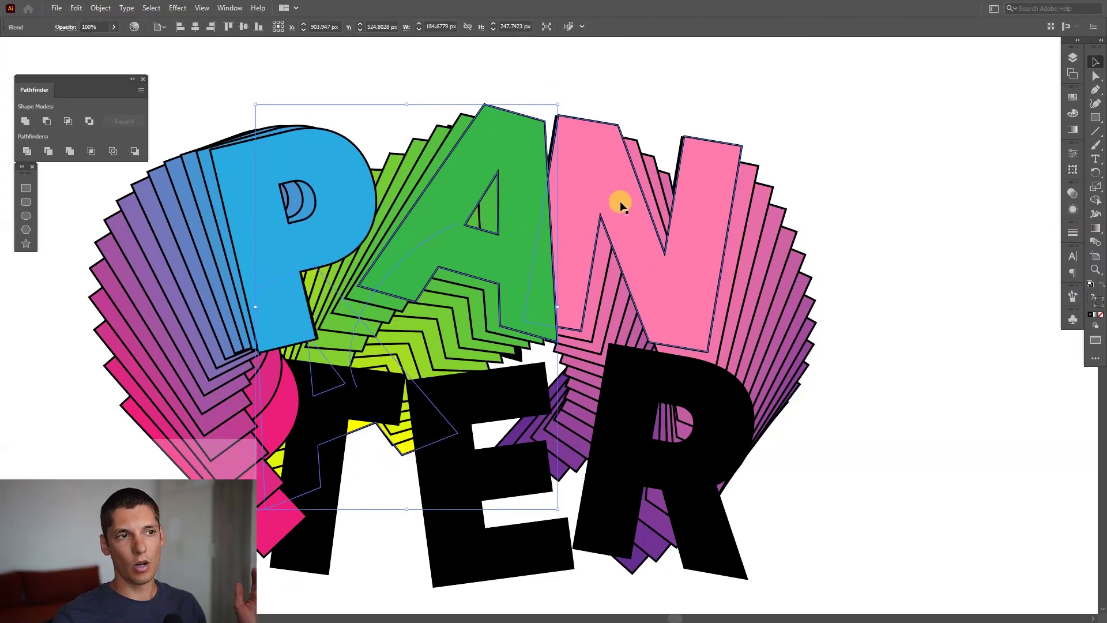
pyautogui.rightClick(514, 197)
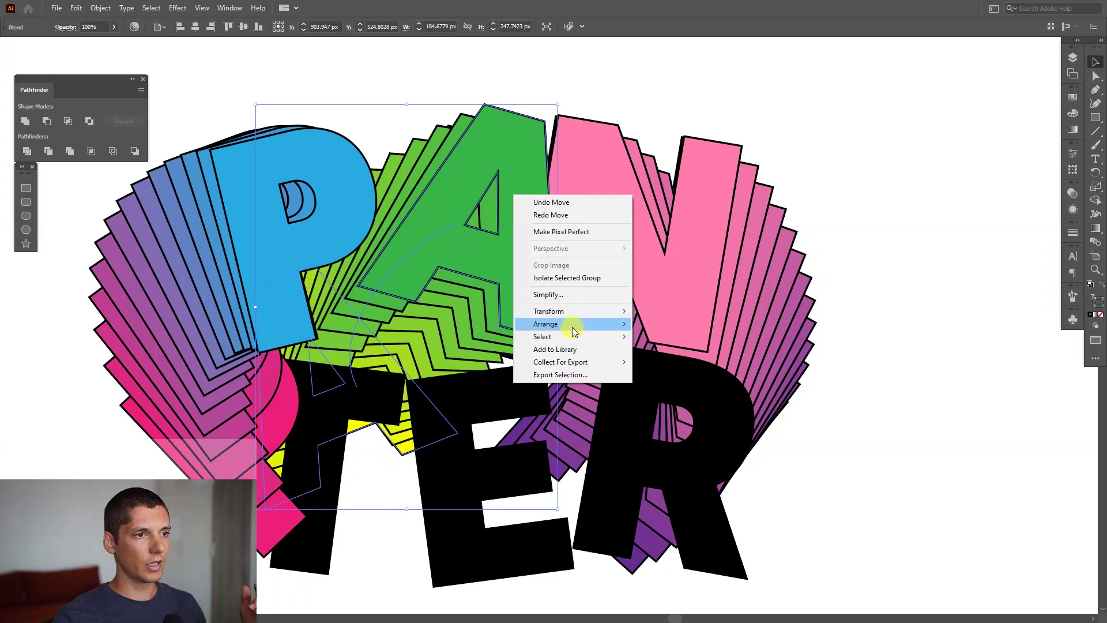
pyautogui.moveTo(574, 325)
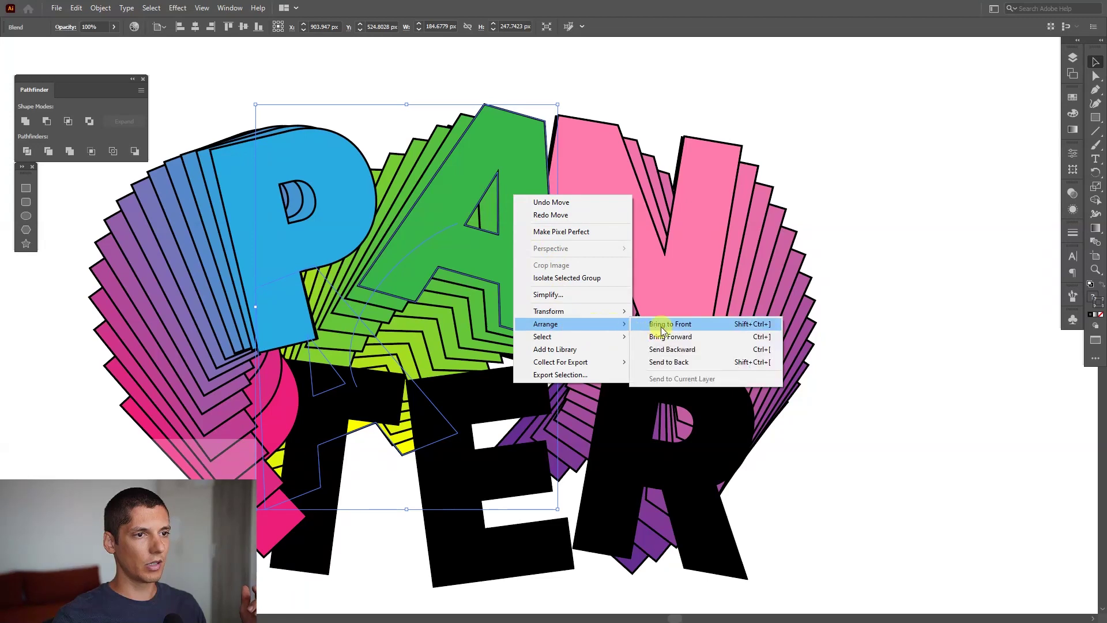
pyautogui.click(701, 363)
pyautogui.click(639, 82)
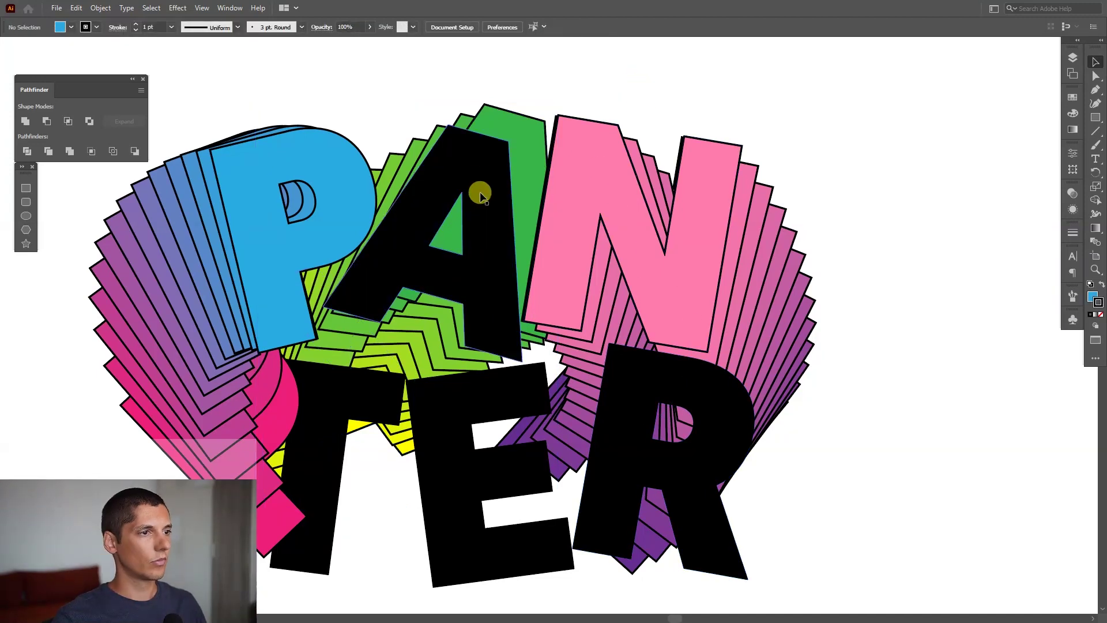
pyautogui.moveTo(480, 196); pyautogui.dragTo(944, 176)
pyautogui.hotkey('ctrl', 'z')
pyautogui.hotkey('ctrl', 'z')
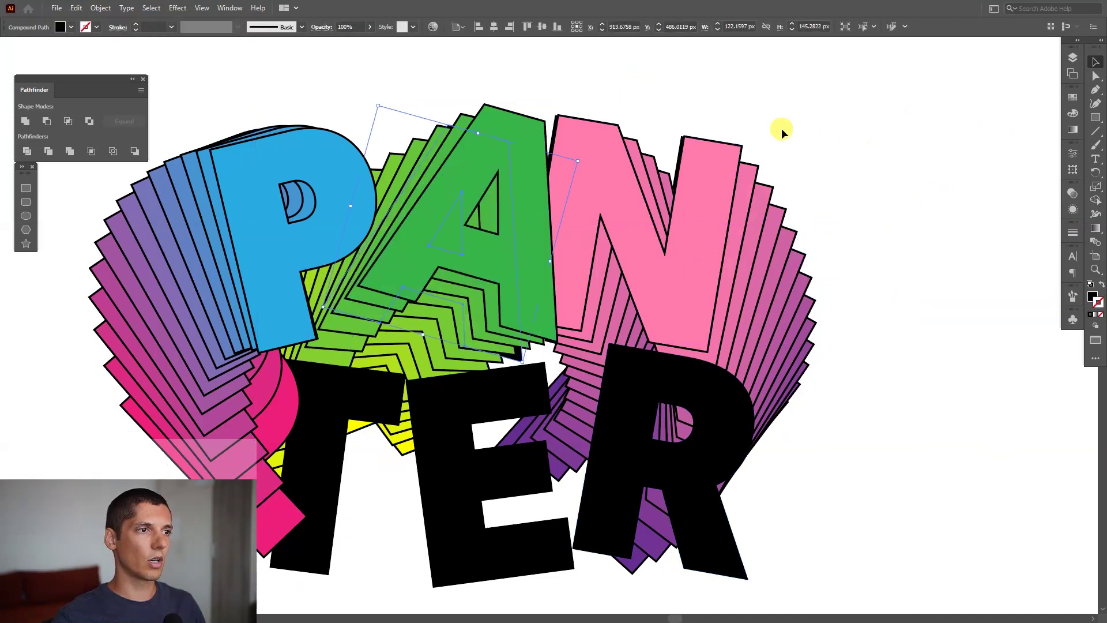
pyautogui.rightClick(510, 179)
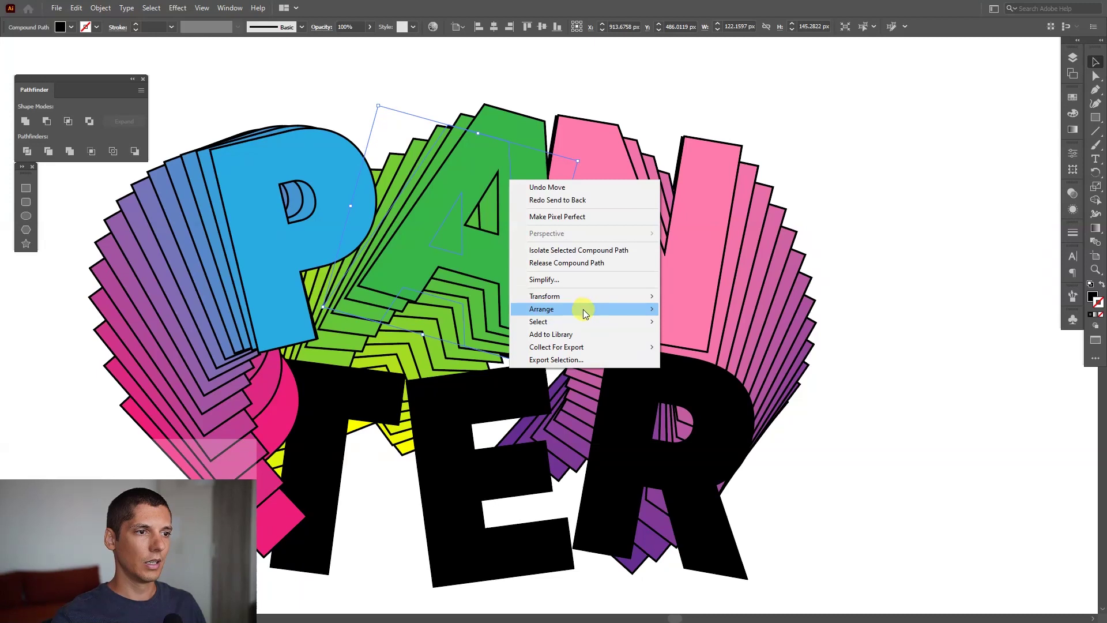
pyautogui.moveTo(585, 312)
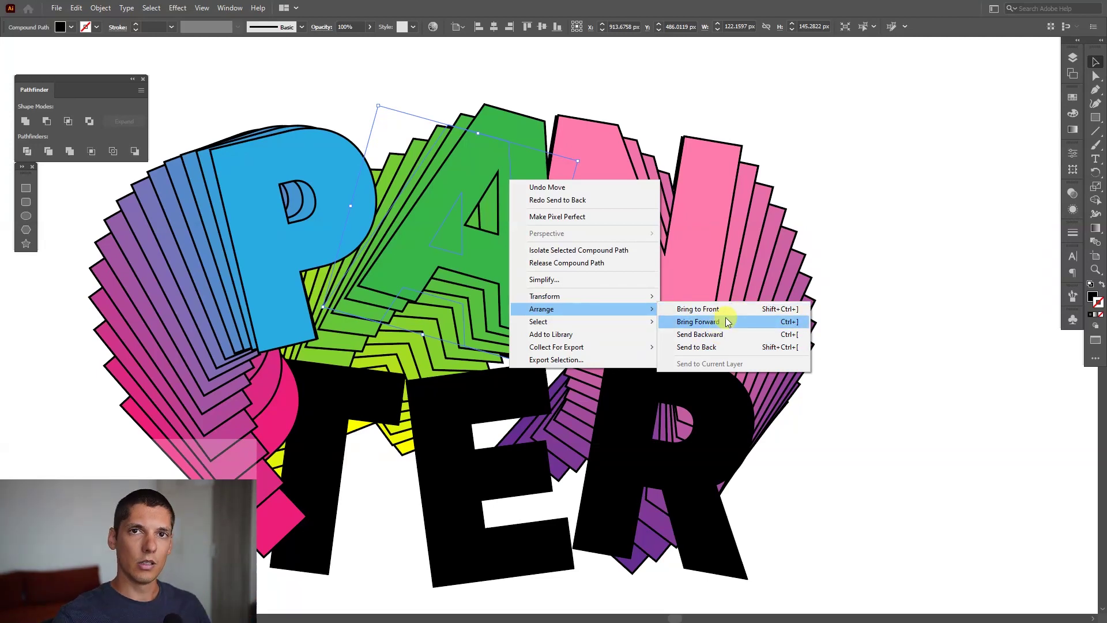
pyautogui.click(907, 136)
# - Rotate the green blend's front A counter-clockwise and select the black A beneath it
pyautogui.moveTo(851, 179); pyautogui.dragTo(779, 200)
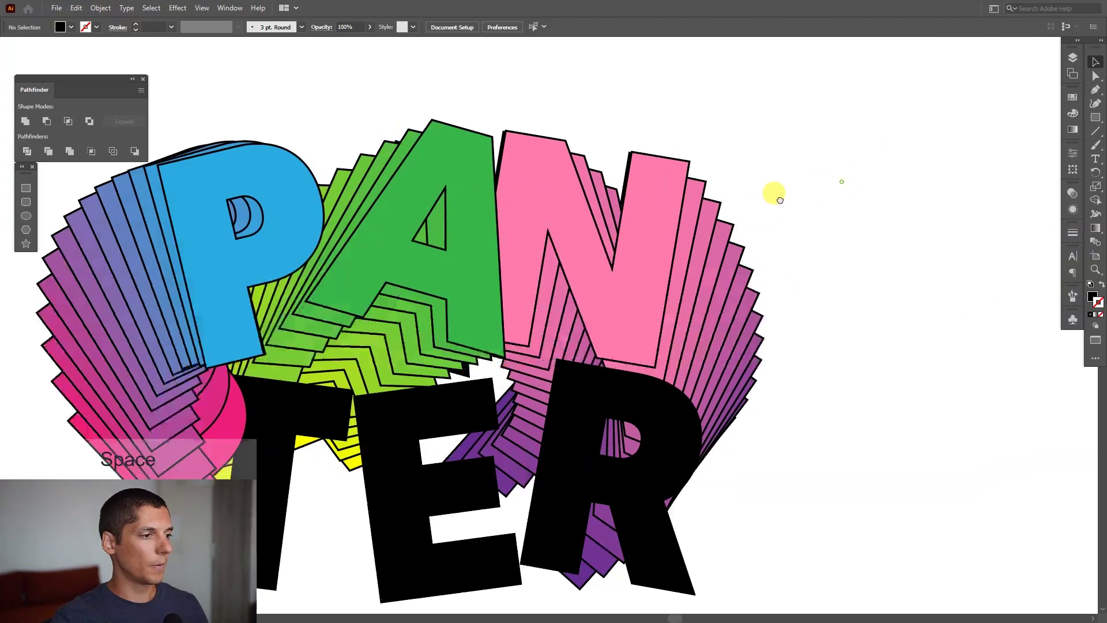
pyautogui.scroll(-3, 834, 153)
pyautogui.click(566, 192)
pyautogui.moveTo(610, 276); pyautogui.dragTo(633, 258)
pyautogui.press('a')
pyautogui.click(460, 181)
pyautogui.press('v')
pyautogui.click(591, 171)
pyautogui.moveTo(562, 286); pyautogui.dragTo(577, 209)
pyautogui.click(577, 210)
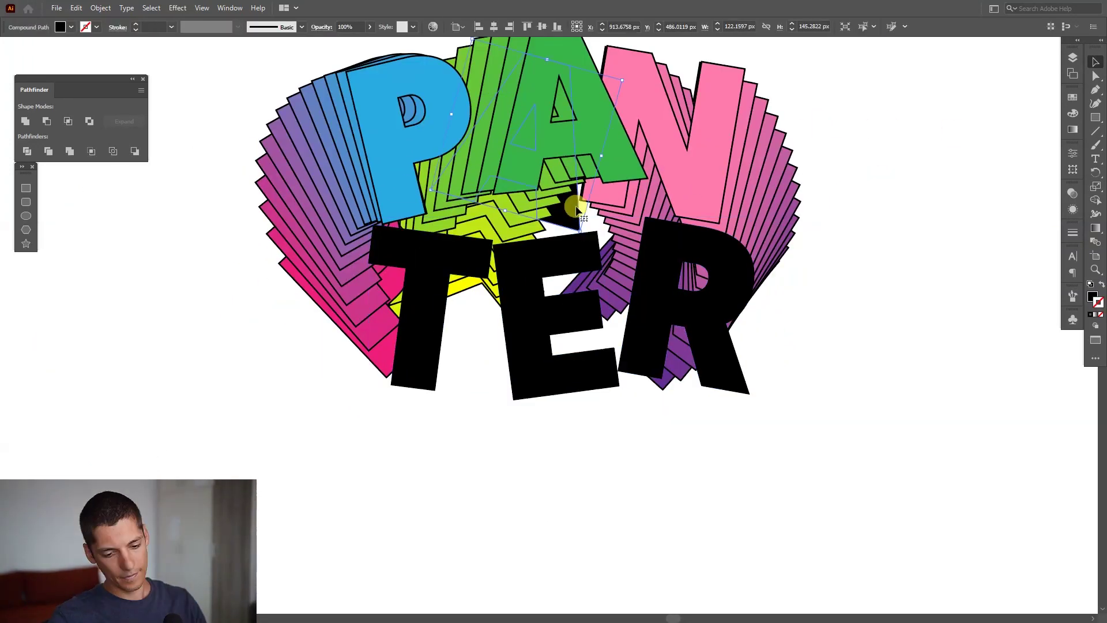
# - Enlarge the T blend's rear red T proportionally about its centre to about 193 by 224 px
pyautogui.scroll(-5, 577, 210)
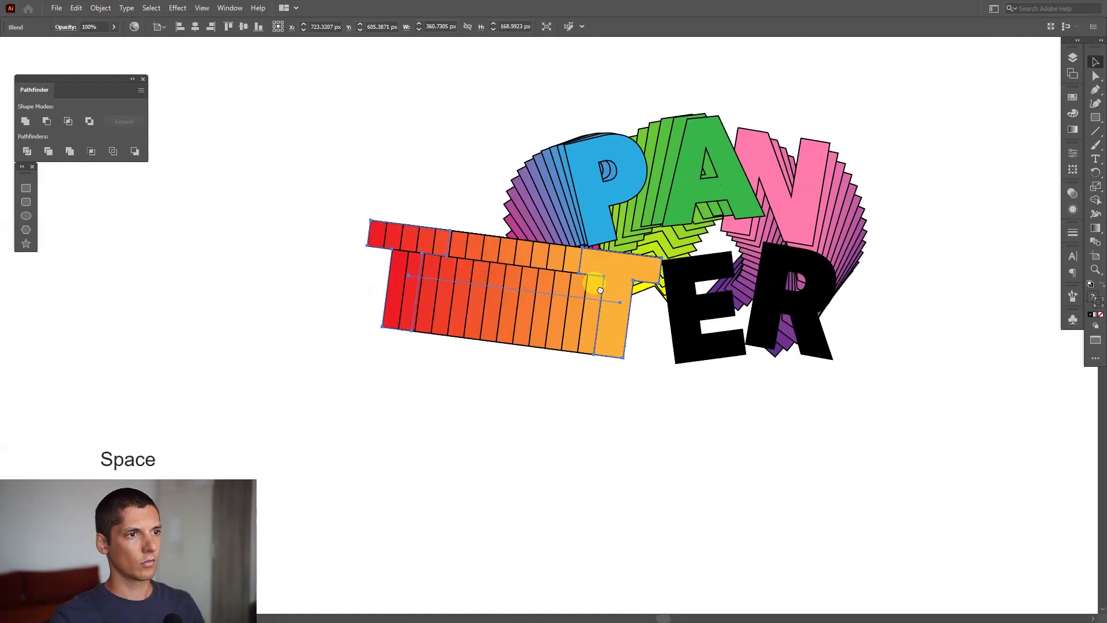
pyautogui.scroll(5, 610, 302)
pyautogui.click(358, 296)
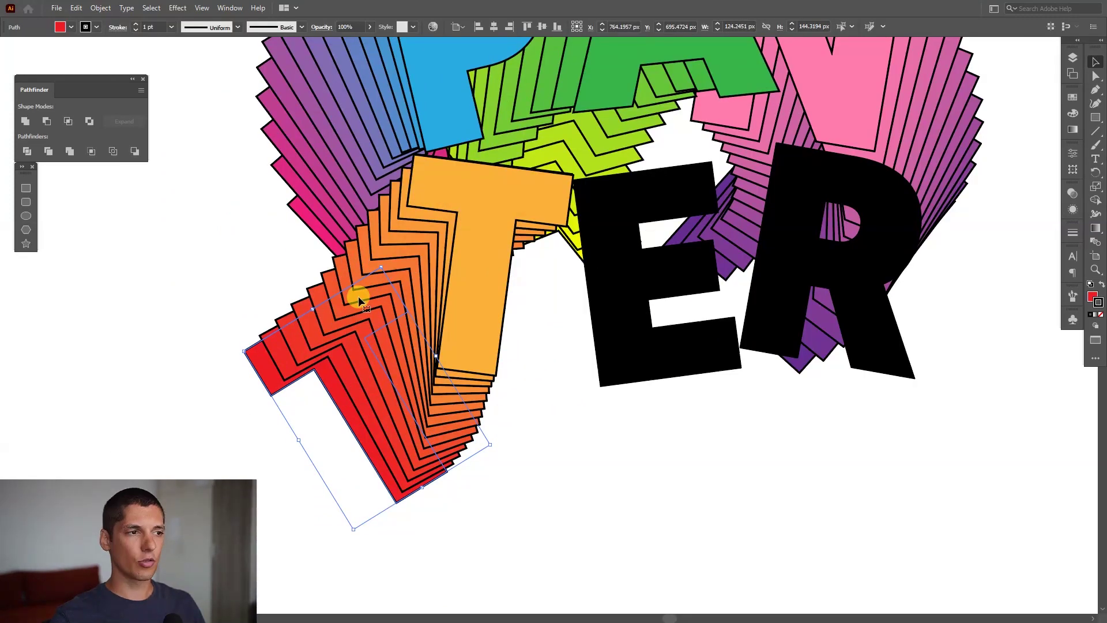
pyautogui.moveTo(494, 445)
pyautogui.mouseDown()
pyautogui.moveTo(575, 464)
pyautogui.moveTo(551, 457)
pyautogui.moveTo(564, 466)
pyautogui.mouseUp()
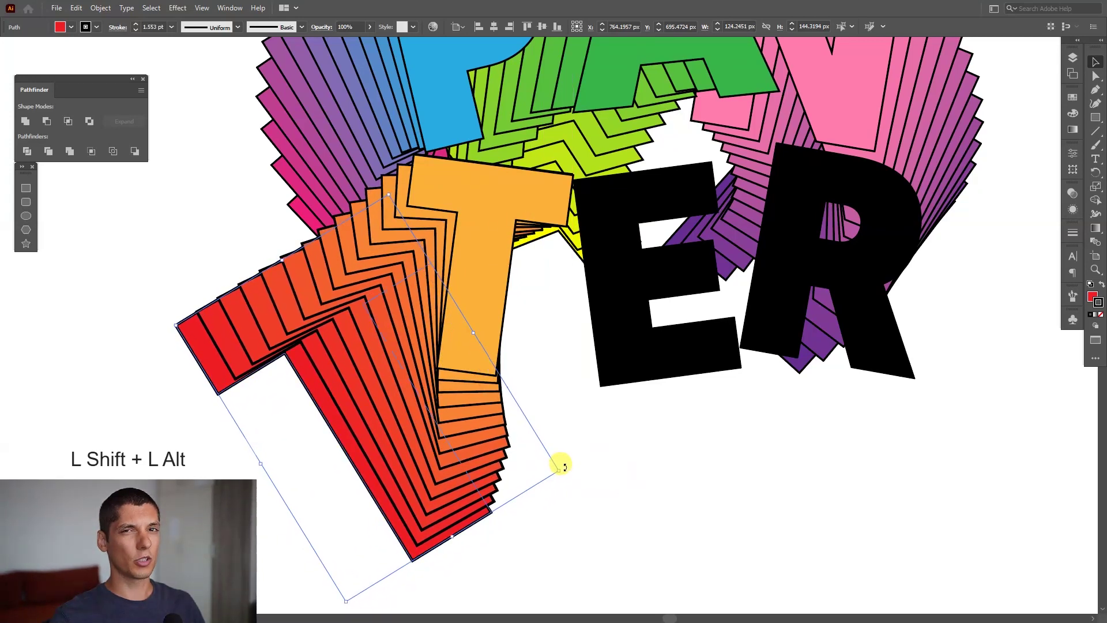
pyautogui.scroll(-2, 545, 420)
pyautogui.moveTo(549, 399); pyautogui.dragTo(533, 413)
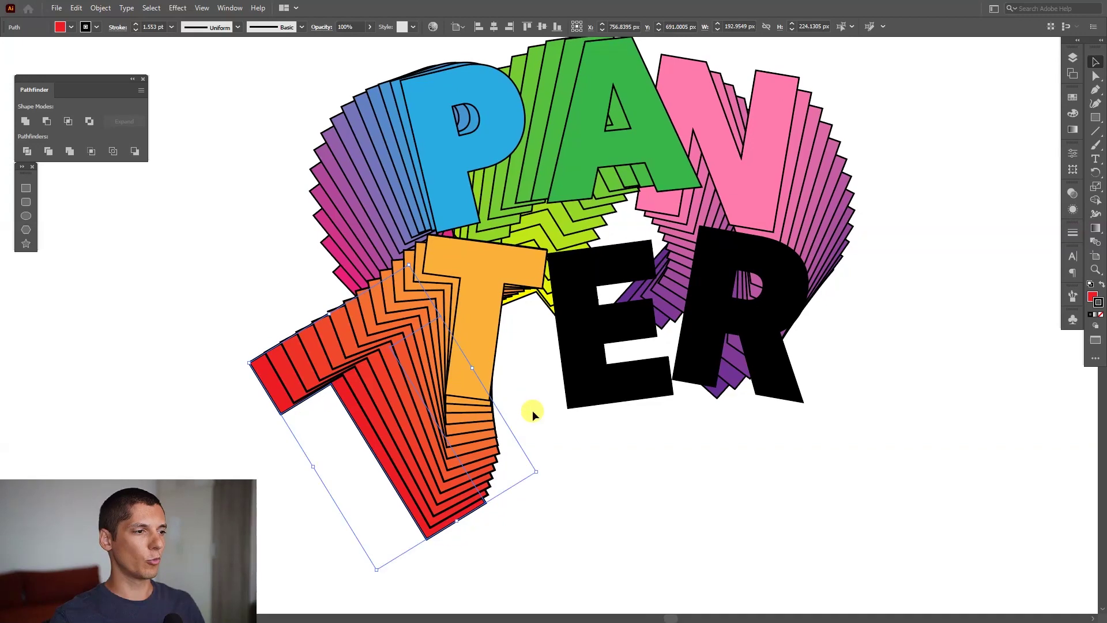
# - Move the T blend's rear red T up and to the right across the black E, and open the stroke settings
pyautogui.moveTo(410, 403)
pyautogui.mouseDown()
pyautogui.moveTo(538, 373)
pyautogui.moveTo(565, 341)
pyautogui.mouseUp()
pyautogui.moveTo(611, 459); pyautogui.dragTo(625, 481)
pyautogui.moveTo(642, 452); pyautogui.dragTo(576, 462)
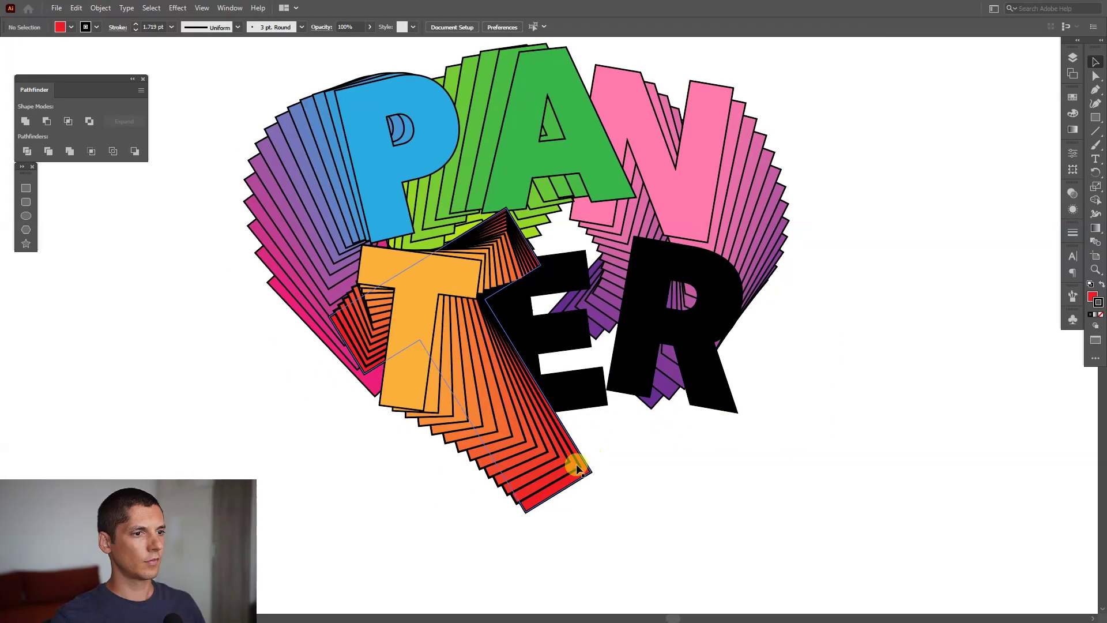
pyautogui.press('a')
pyautogui.click(1073, 233)
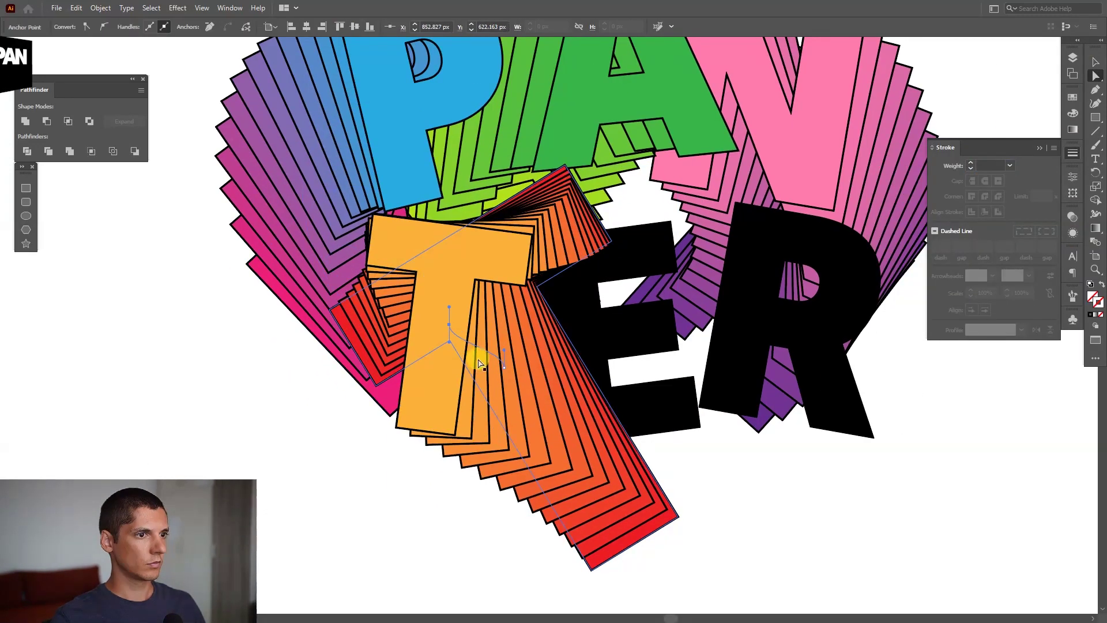
pyautogui.moveTo(477, 358); pyautogui.dragTo(452, 344)
# - Place a copy of the blue-green E blend over the black E and rotate its rear green E
pyautogui.click(632, 416)
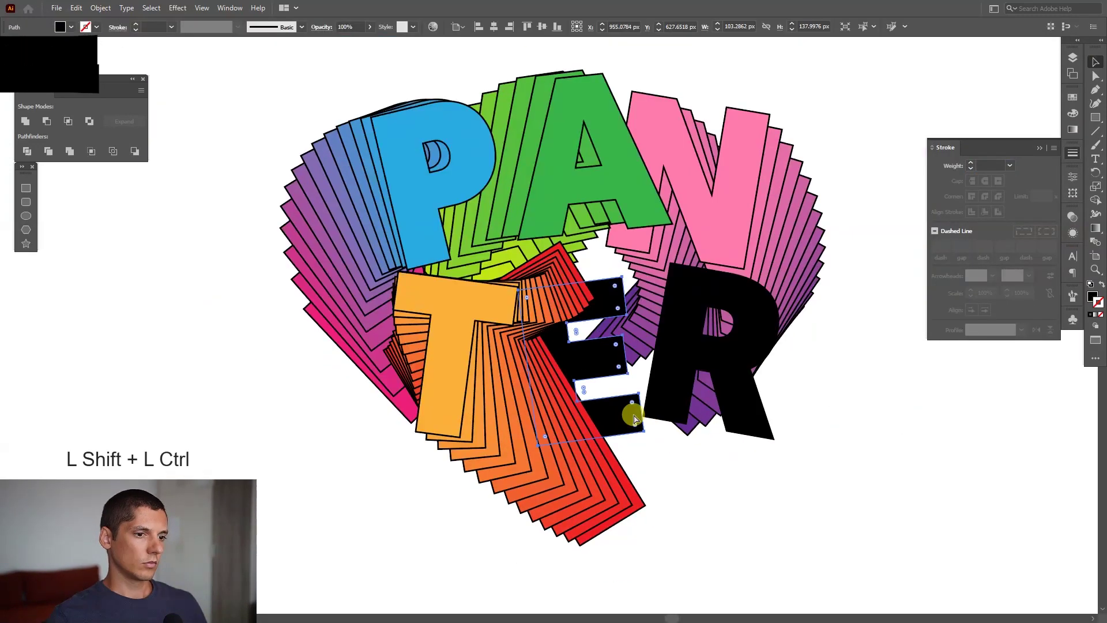
pyautogui.moveTo(457, 353); pyautogui.dragTo(454, 318)
pyautogui.moveTo(151, 312); pyautogui.dragTo(482, 217)
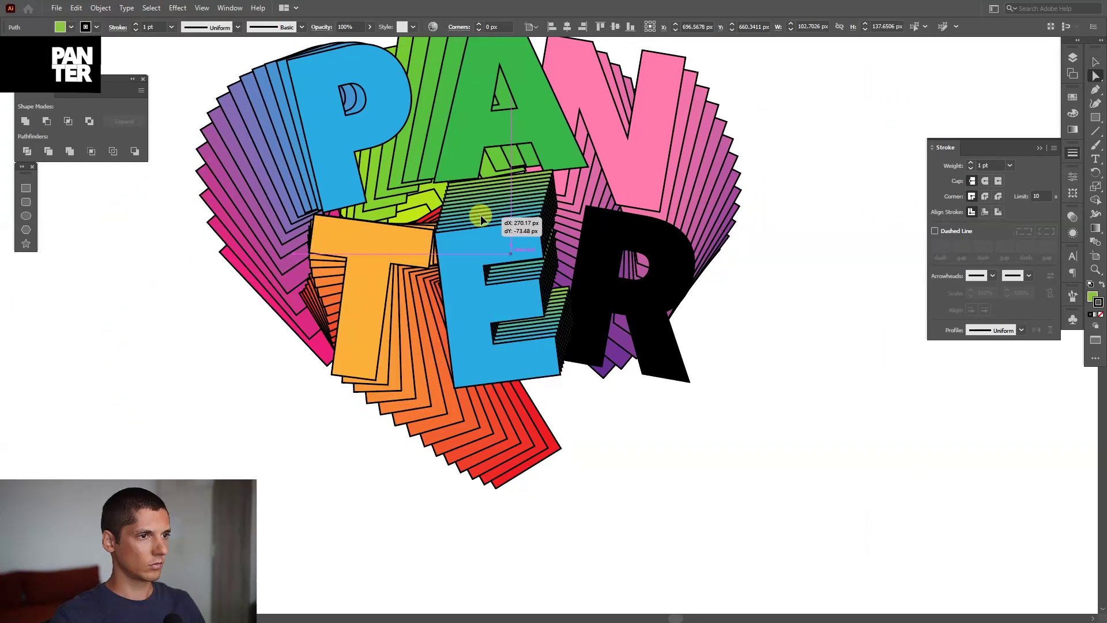
pyautogui.moveTo(579, 333); pyautogui.dragTo(470, 325)
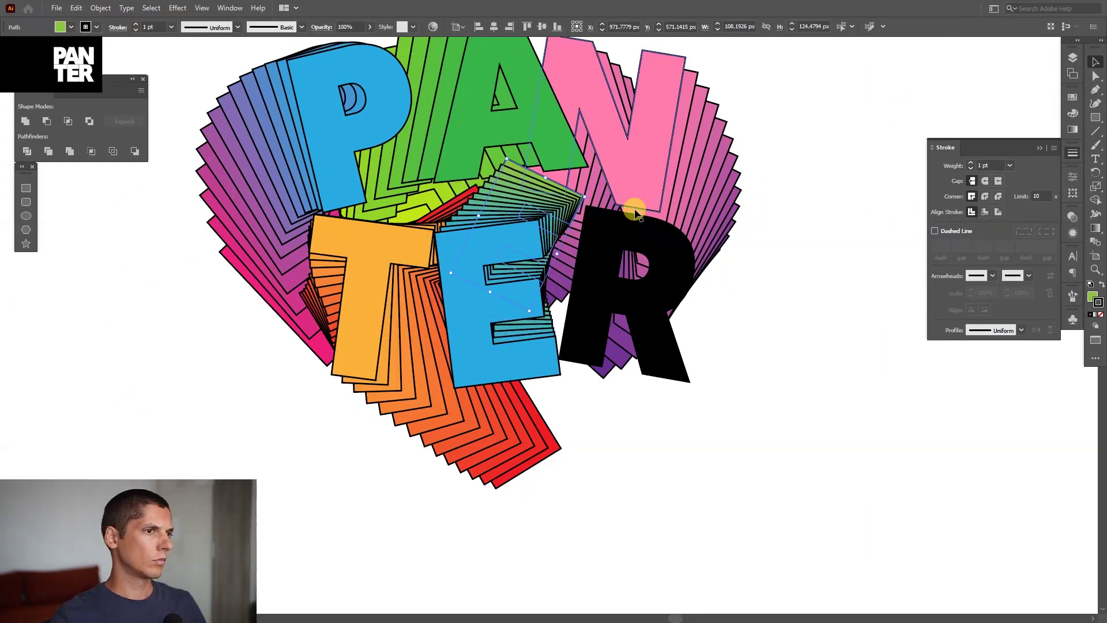
# - Rotate the E blend's front blue E counter-clockwise and send the blend one step backward
pyautogui.click(496, 318)
pyautogui.hotkey('ctrl', '[')
pyautogui.moveTo(407, 410); pyautogui.dragTo(426, 430)
# - Place a copy of the orange-pink R blend over the black R and send it one step backward behind the E blend
pyautogui.moveTo(1038, 507); pyautogui.dragTo(578, 415)
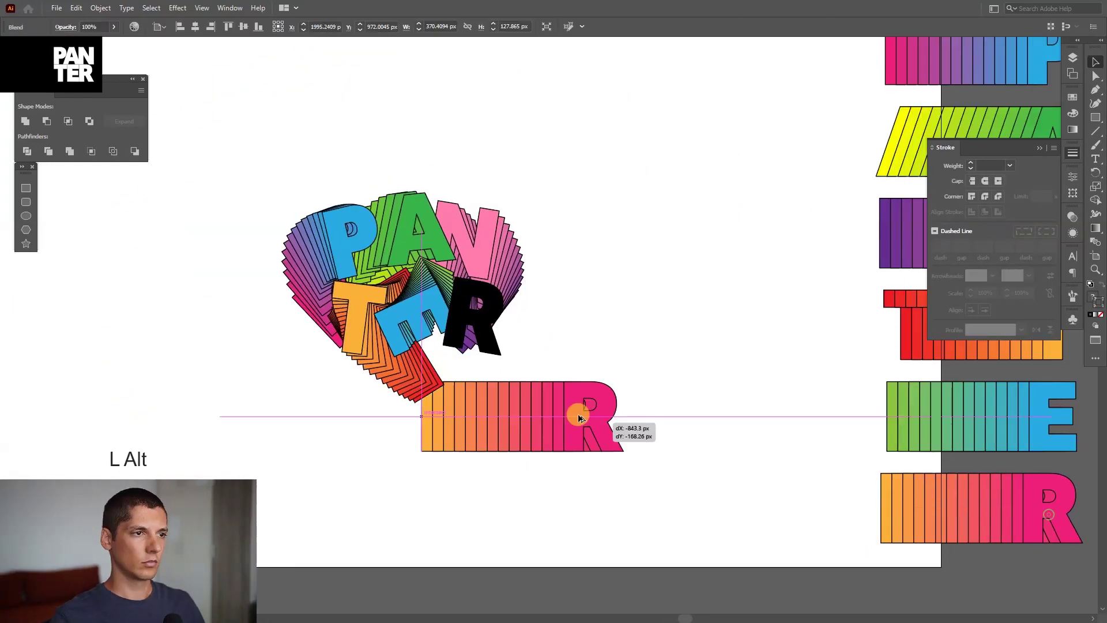
pyautogui.moveTo(510, 190); pyautogui.dragTo(517, 224)
pyautogui.hotkey('ctrl', '[')
# - Convert the T blend's spine anchor at the front T to smooth and reshape its curve to bulge out to the left
pyautogui.click(131, 26)
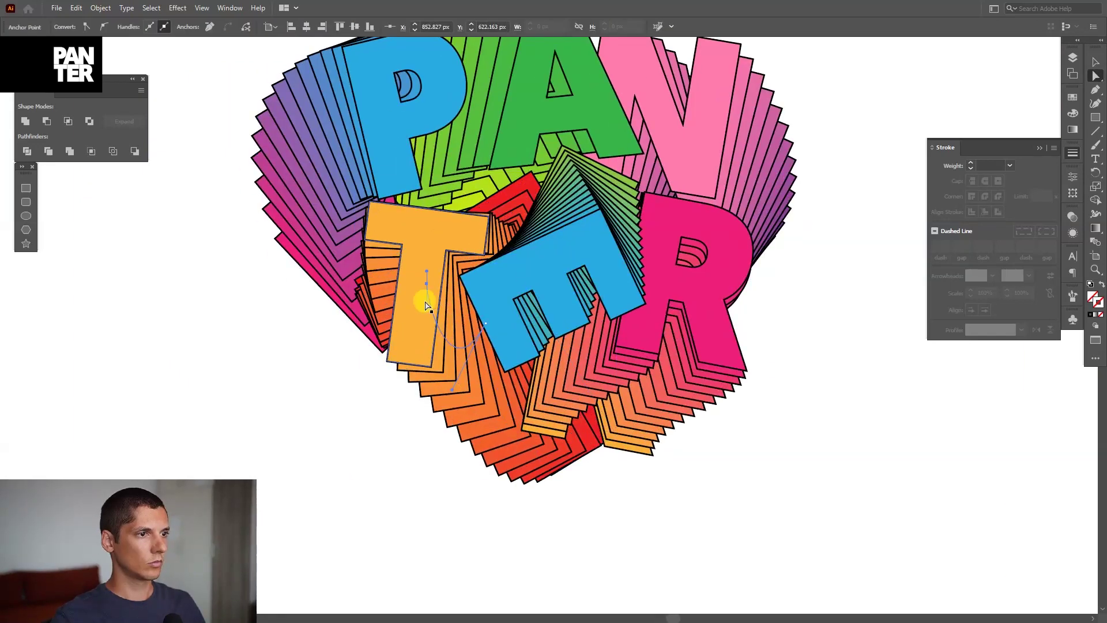
pyautogui.click(750, 377)
pyautogui.scroll(-3, 714, 363)
pyautogui.scroll(3, 629, 377)
pyautogui.press('a')
pyautogui.moveTo(291, 289); pyautogui.dragTo(265, 375)
# - Rotate the E blend's rear green E clockwise and tilt its front blue E further counter-clockwise
pyautogui.moveTo(625, 230); pyautogui.dragTo(650, 258)
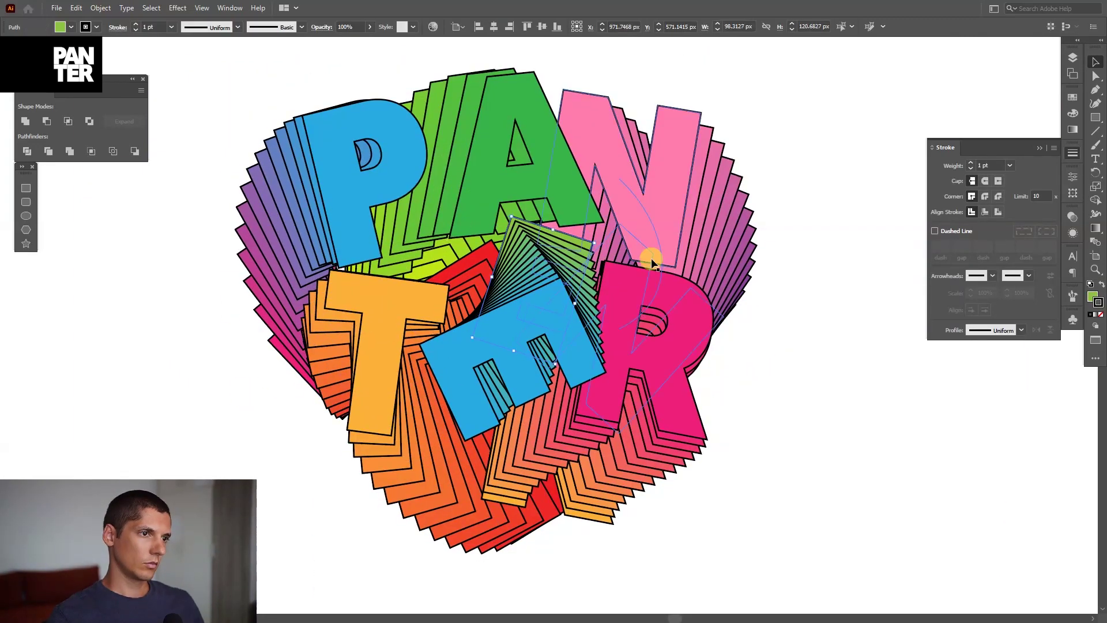
pyautogui.moveTo(536, 308); pyautogui.dragTo(558, 314)
# - Shrink the pink front N, and enlarge the green front A proportionally with a slight clockwise rotation
pyautogui.moveTo(684, 195); pyautogui.dragTo(692, 189)
pyautogui.moveTo(638, 119); pyautogui.dragTo(648, 86)
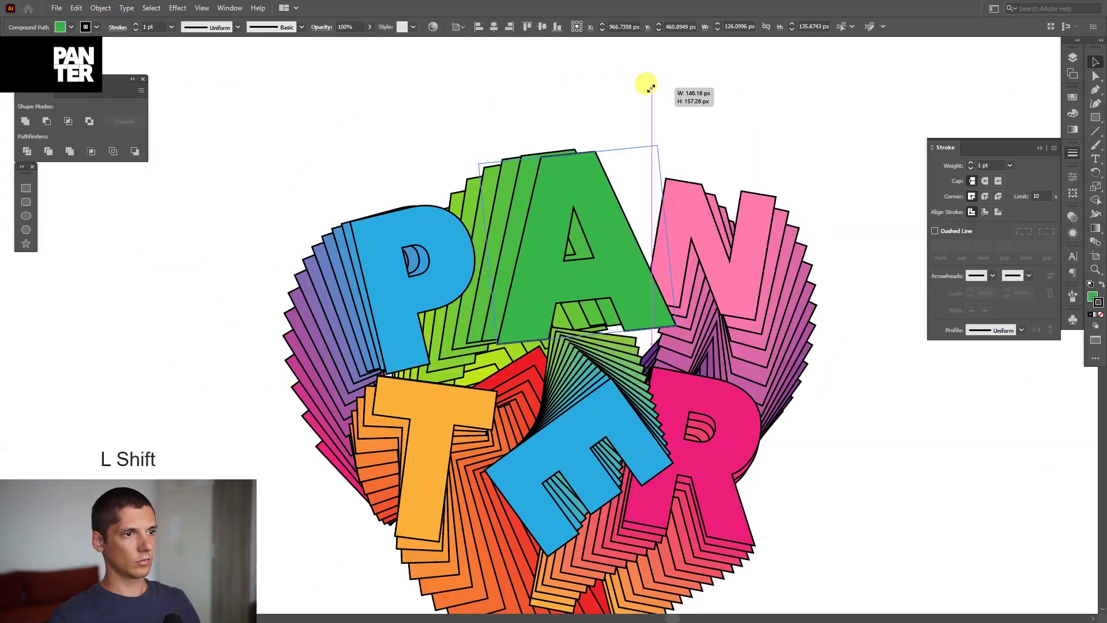
pyautogui.moveTo(548, 289); pyautogui.dragTo(526, 295)
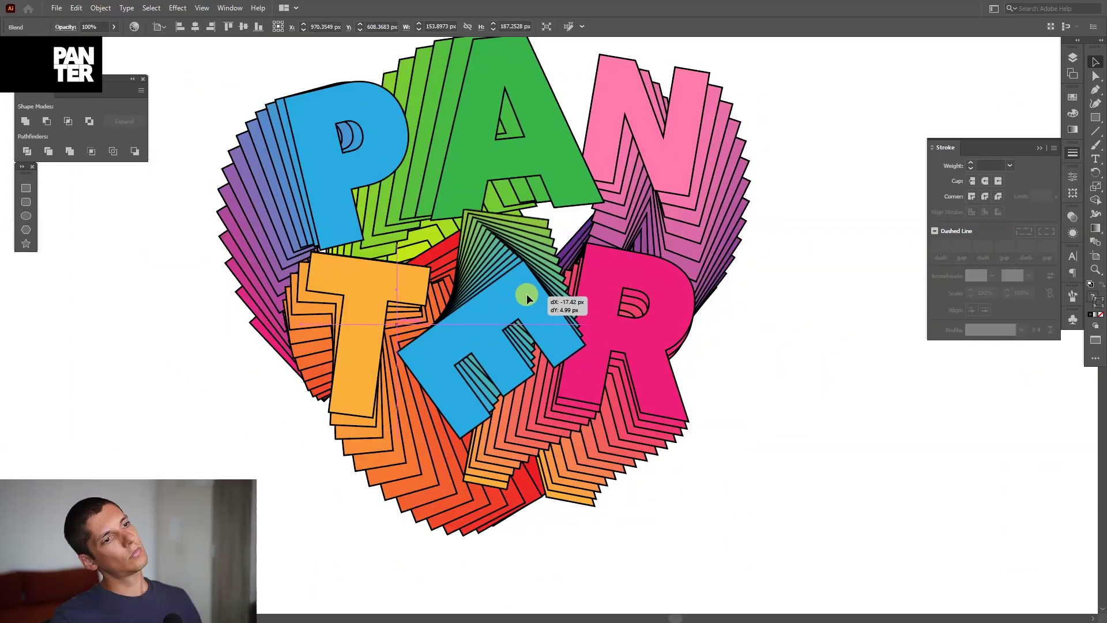
# - Set the T blend's spacing to Specified Steps with 12 steps and deselect the artwork
pyautogui.scroll(-2, 668, 111)
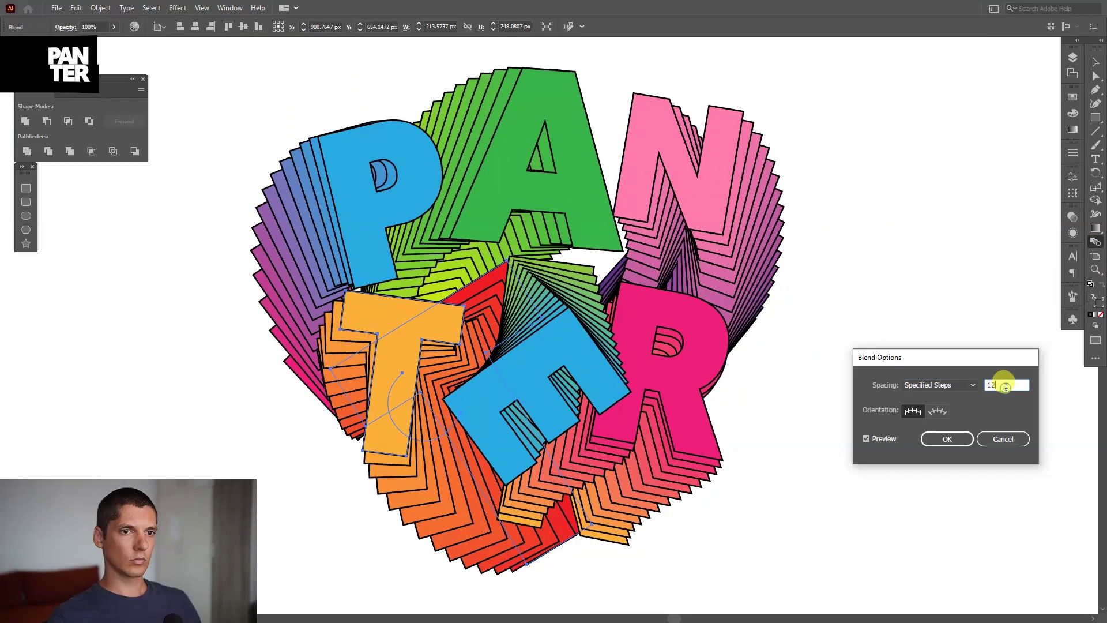
pyautogui.click(940, 438)
pyautogui.click(888, 368)
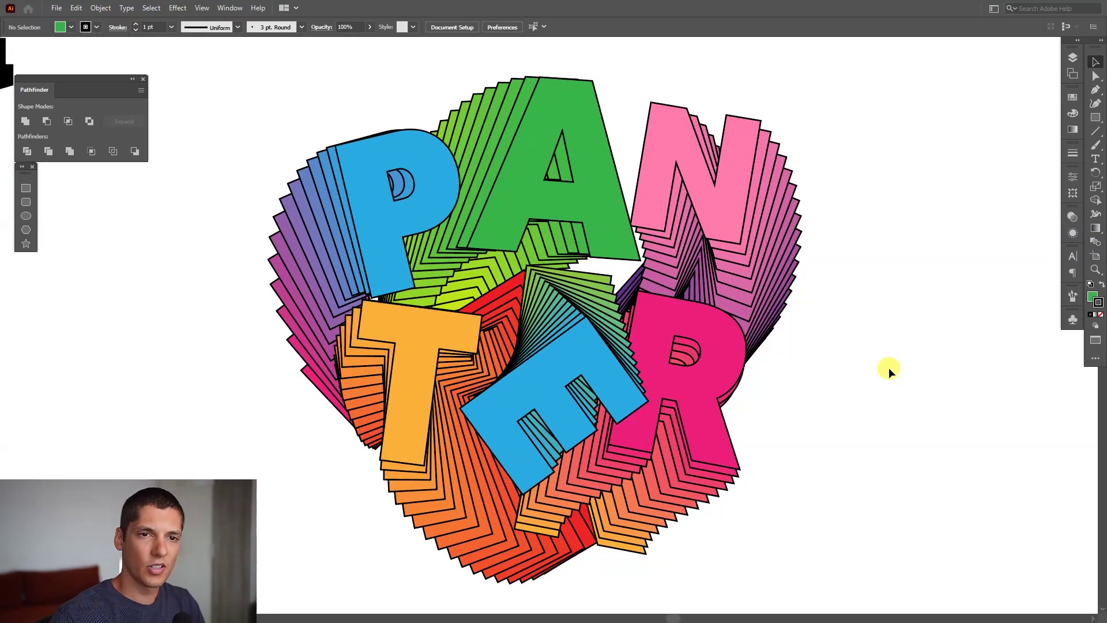